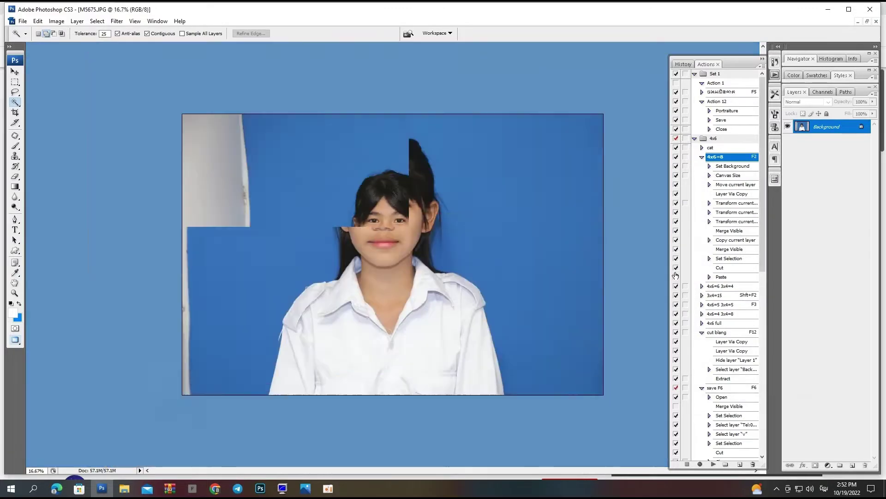
- Brighten the whole portrait slightly with a Curves adjustment, mapping input 169 to output 179
key("ctrl+m")
left_click_drag(706, 256, 704, 254)
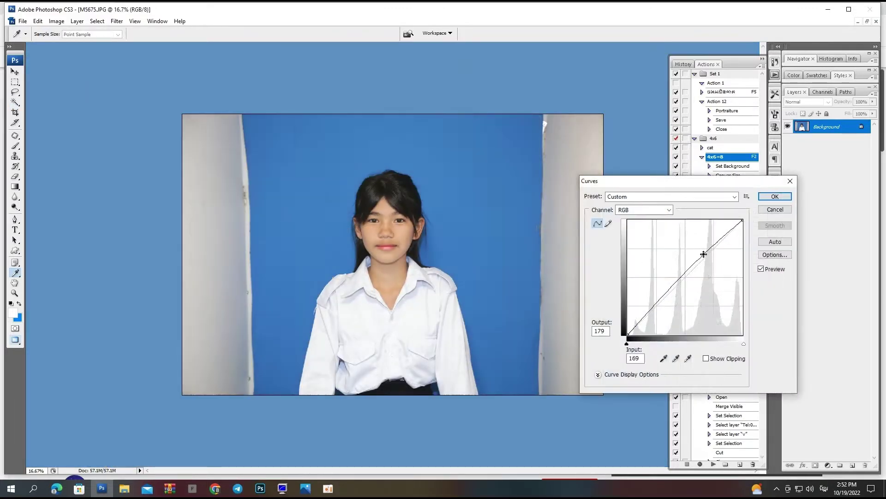
key("Return")
key("w")
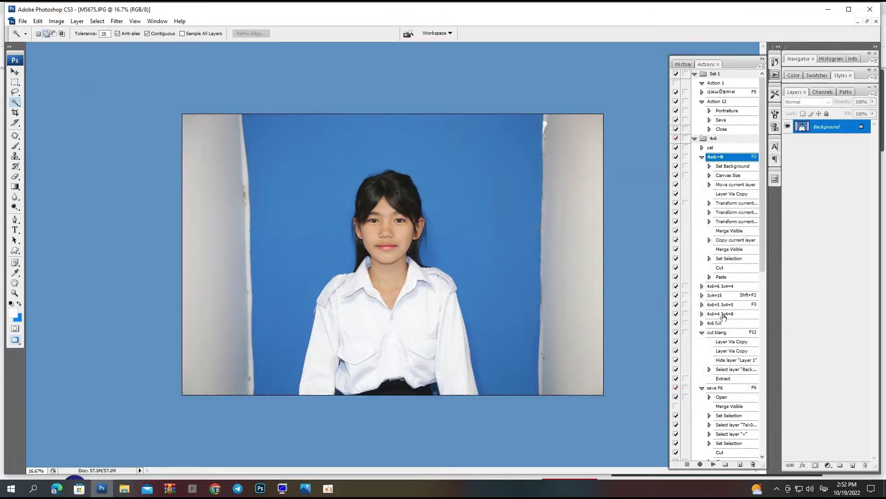
- Set the system volume to 72
left_click(810, 488)
left_click(826, 471)
left_click(467, 214)
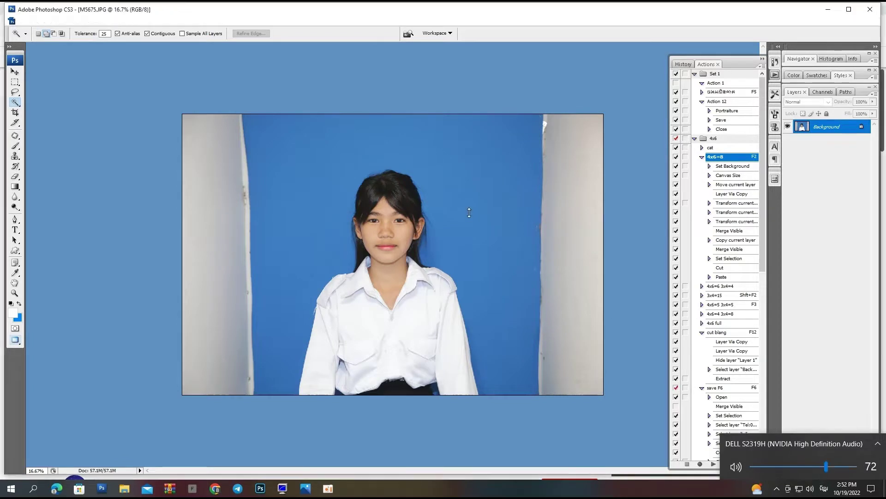
- Select the skin of both ears with the Magic Wand and feather the selection
key("ctrl+plus")
left_click(405, 220)
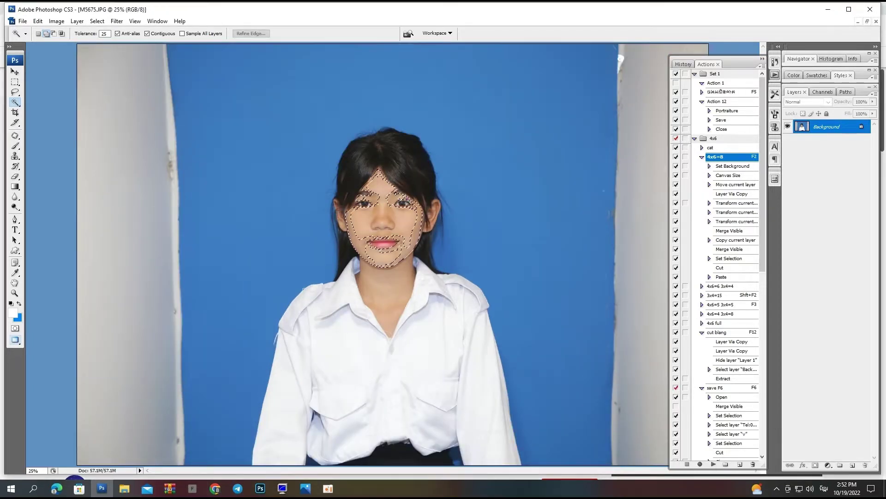
left_click(428, 212)
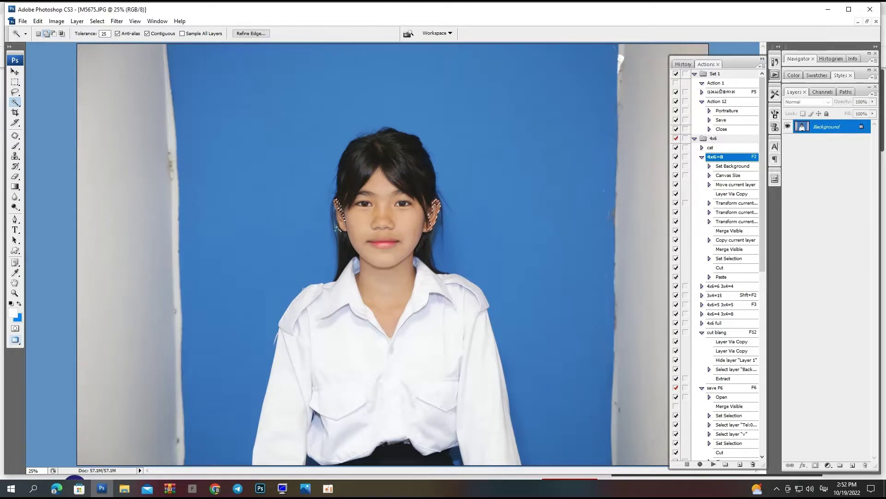
key("ctrl+alt+d")
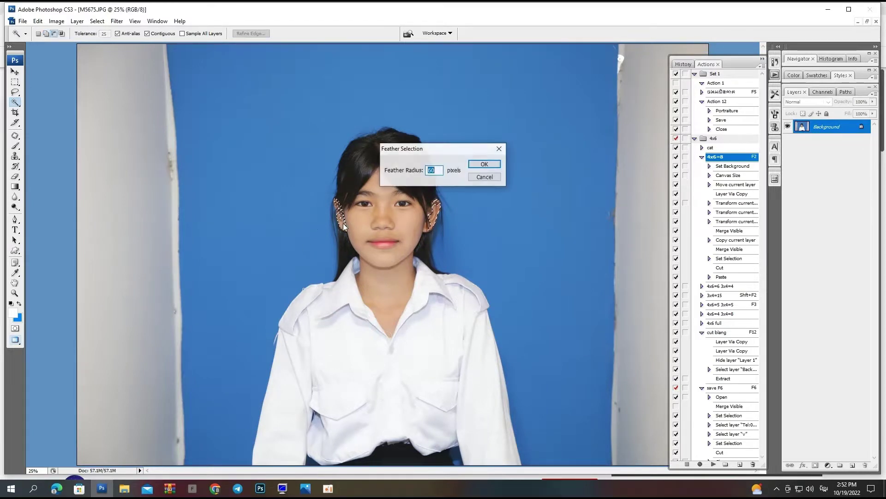
key("Return")
key("Return")
- Brighten the feathered ear selection by raising the midtones of the RGB curve
key("i")
key("ctrl+m")
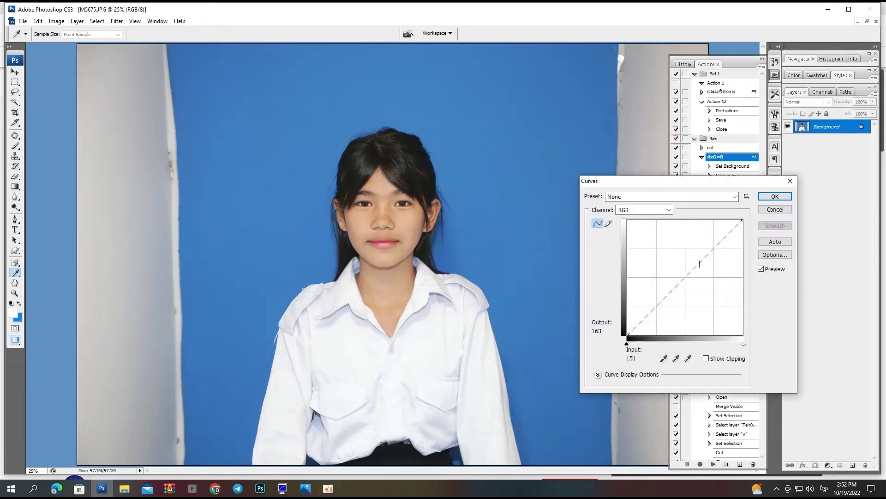
left_click_drag(694, 268, 694, 259)
key("Return")
key("w")
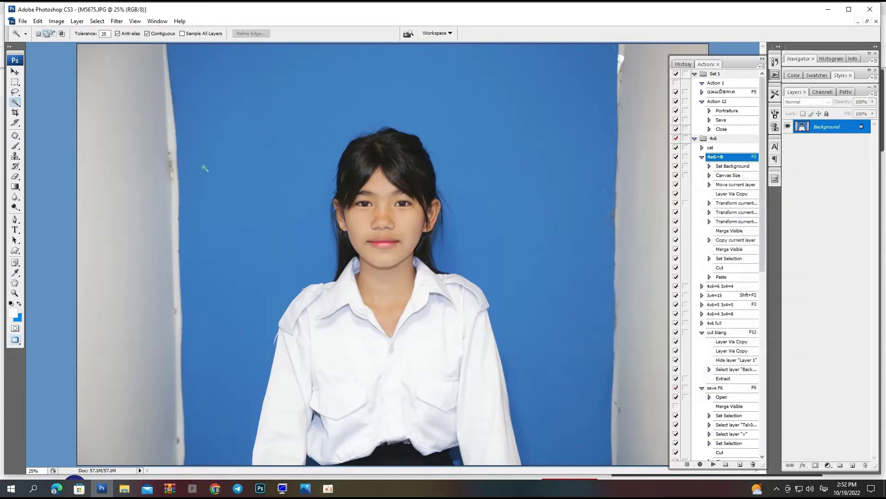
- Try selecting the blue background around the girl with the Quick Selection tool, and clear the selection
left_click(16, 102)
left_click(41, 103)
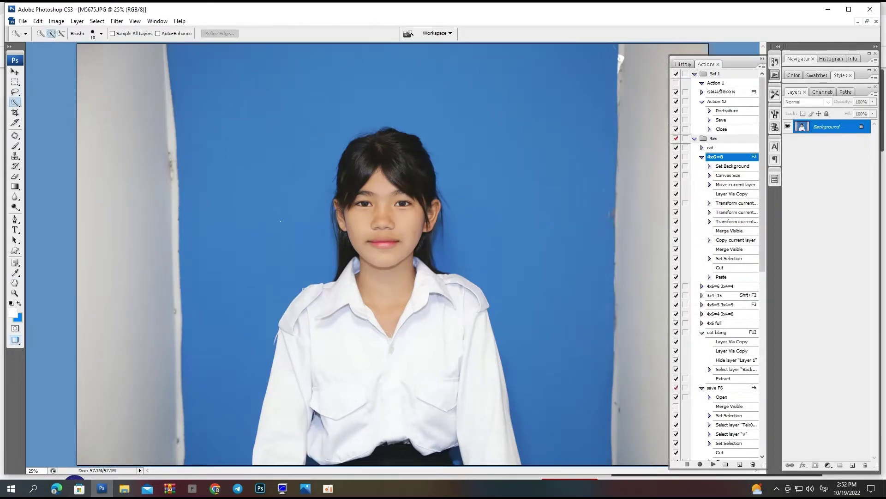
left_click(277, 138)
key("ctrl+d")
left_click_drag(326, 160, 303, 289)
mouse_move(455, 94)
left_mouse_down()
mouse_move(432, 68)
mouse_move(257, 115)
left_mouse_up()
left_click_drag(343, 181, 482, 372)
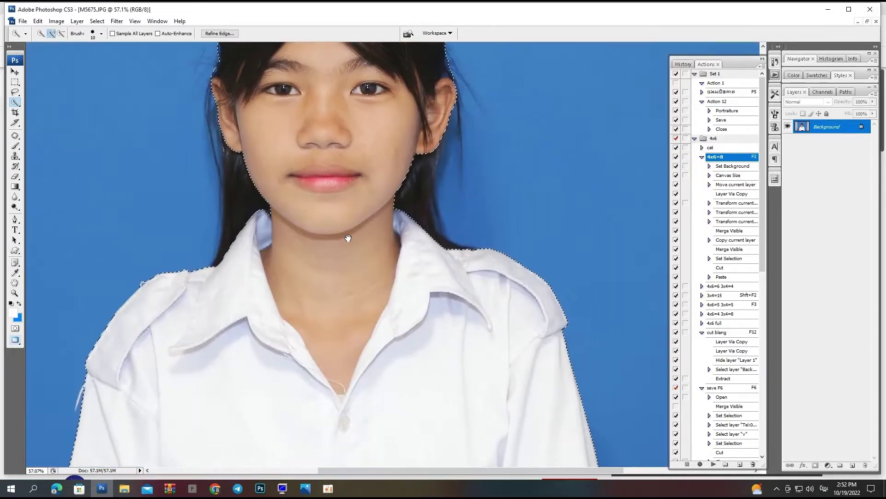
left_click_drag(348, 238, 322, 239)
key("ctrl+d")
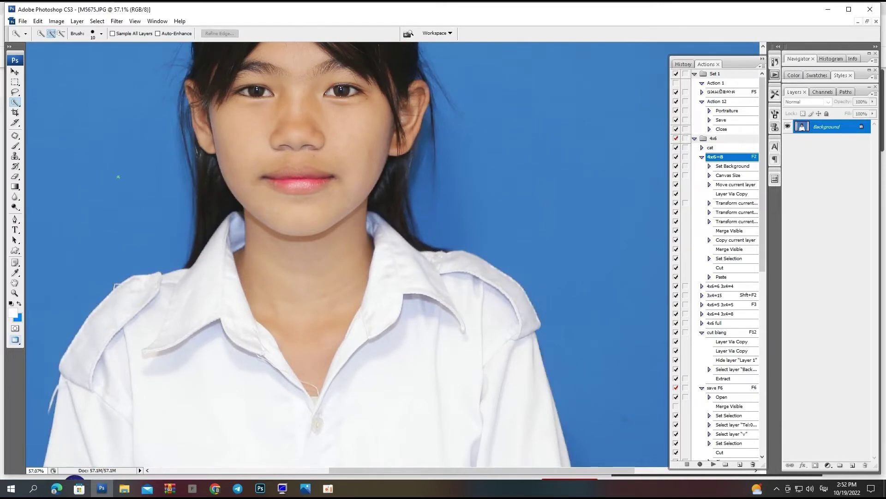
- Set the Quick Selection brush to 18 px, try selecting the blue background again, and clear the selection
left_click(102, 34)
left_click(144, 190)
key("ctrl+minus")
key("ctrl+minus")
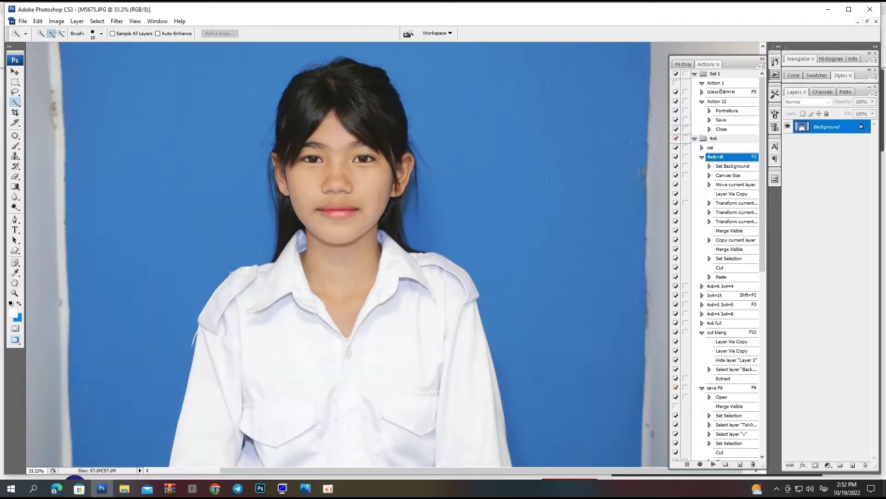
key("ctrl+d")
left_click(101, 33)
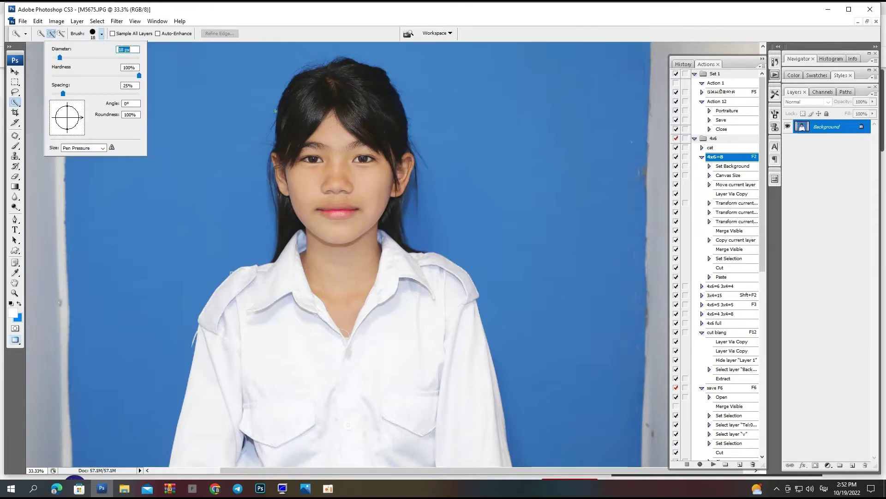
key("Return")
left_click_drag(508, 88, 509, 160)
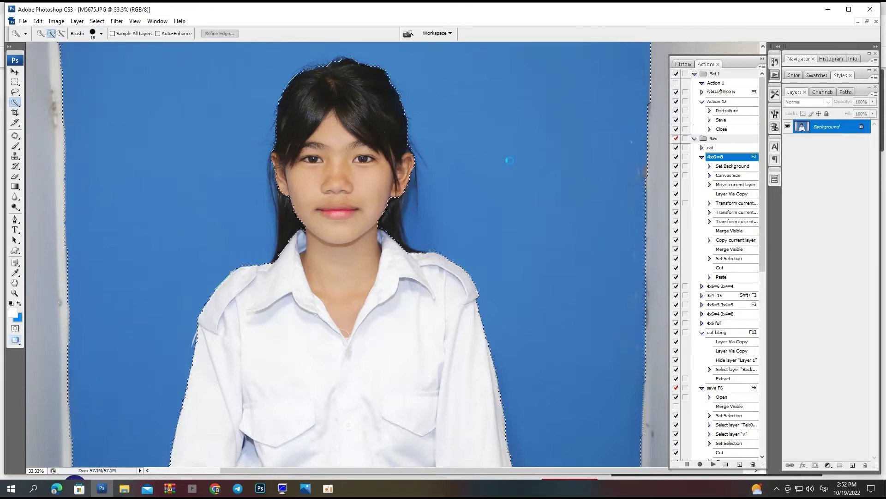
key("ctrl+d")
- Select the blue background with the Magic Wand, refine it beside the hair and ear, and feather it by 2 pixels
key("shift+w")
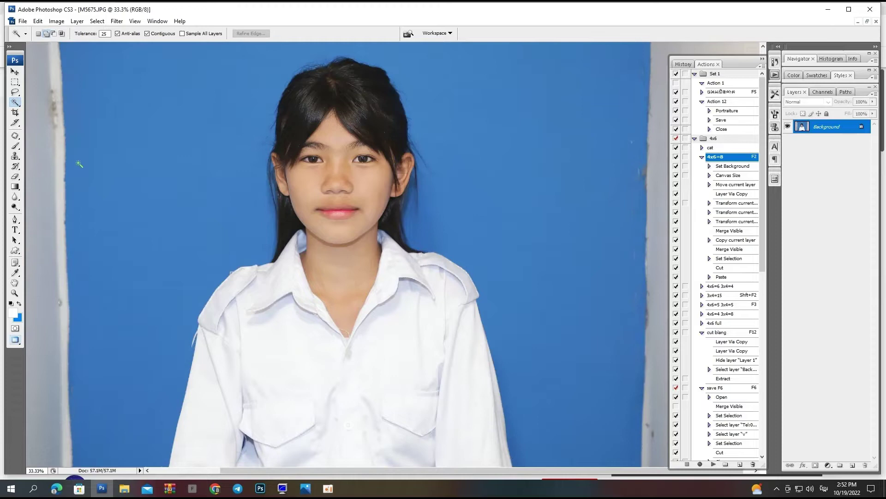
left_click(241, 174)
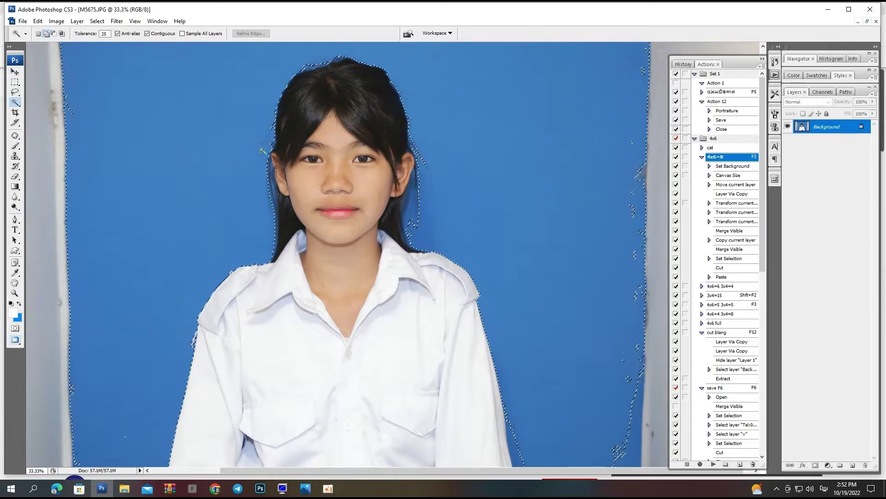
left_click(417, 211, "shift")
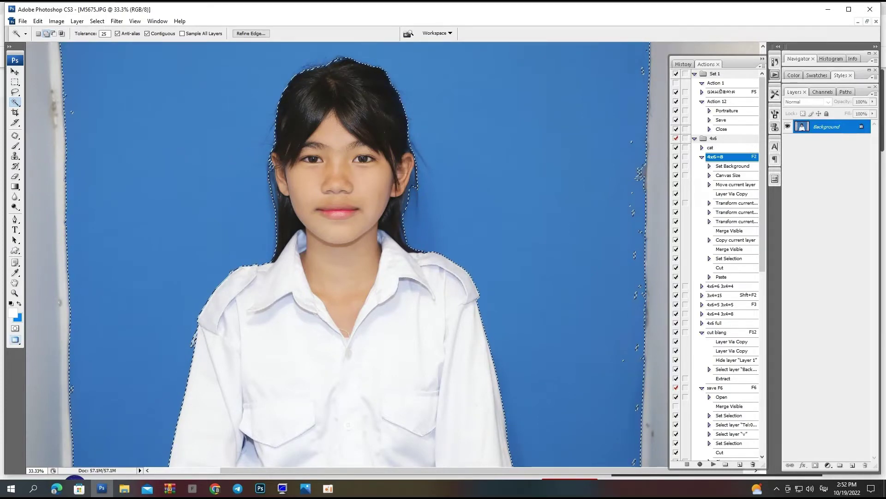
left_click(413, 185)
key("ctrl+alt+d")
type("2")
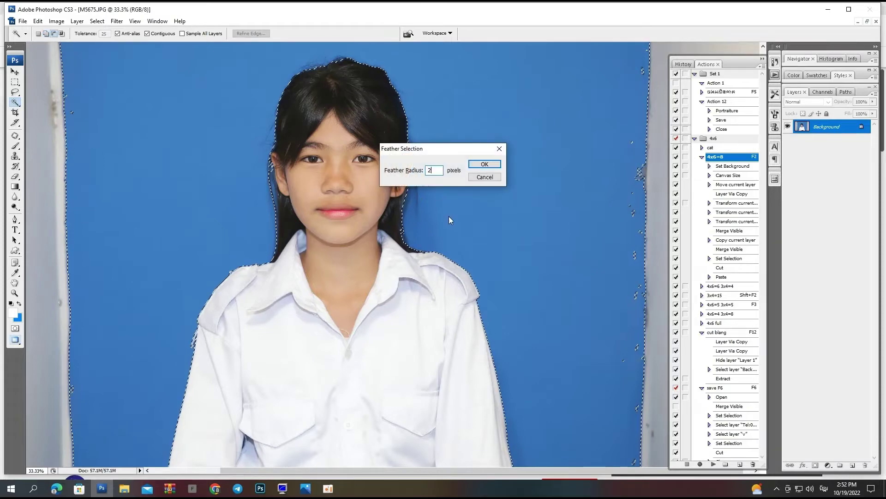
key("Return")
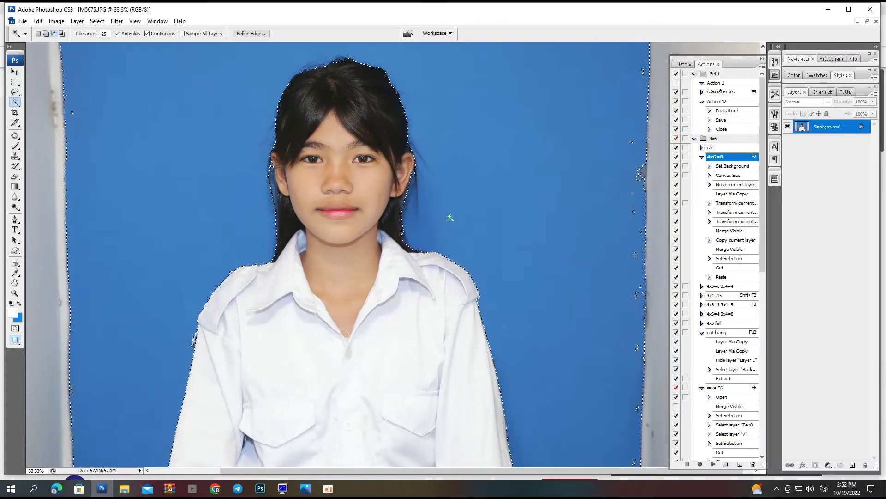
- Apply the Cooling Filter (82) photo filter to the selected blue background and clear the selection
key("alt+i")
key("a")
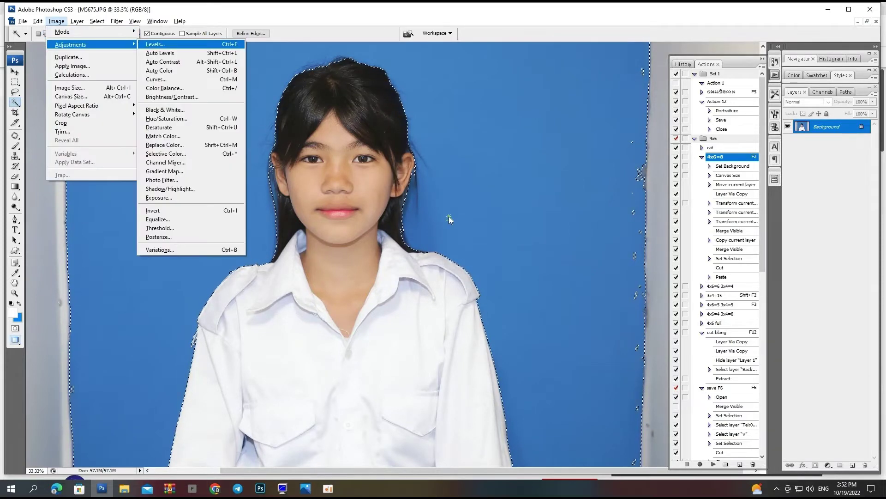
key("f")
left_click(669, 153)
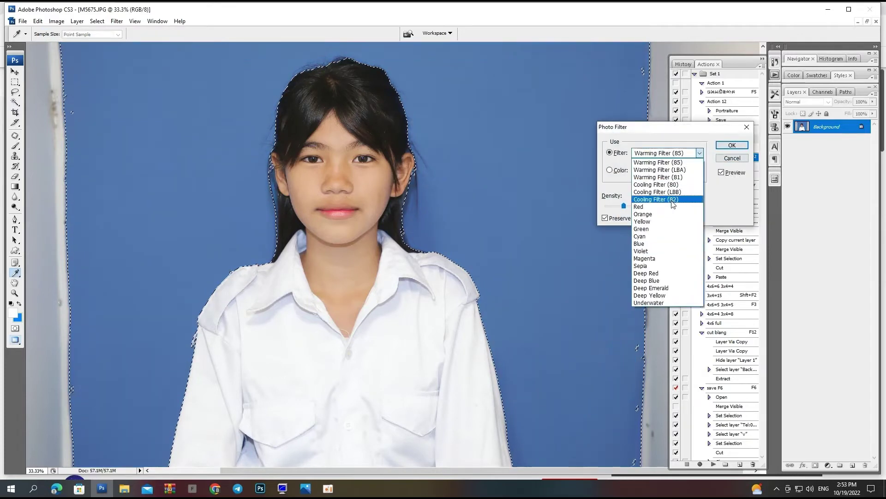
left_click(667, 197)
key("Return")
key("ctrl+d")
- Activate the Dodge tool and reduce its brush size to 400 px
key("ctrl+plus")
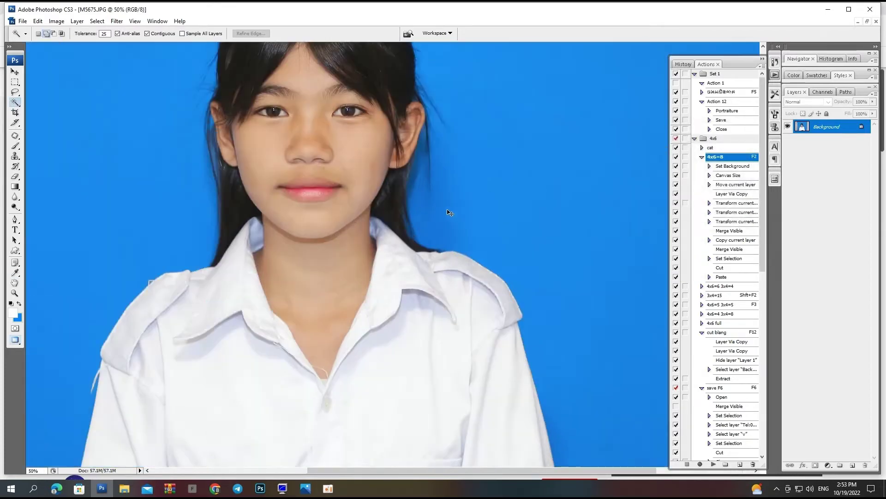
key("o")
key("bracketleft")
key("bracketleft")
key("bracketleft")
key("bracketleft")
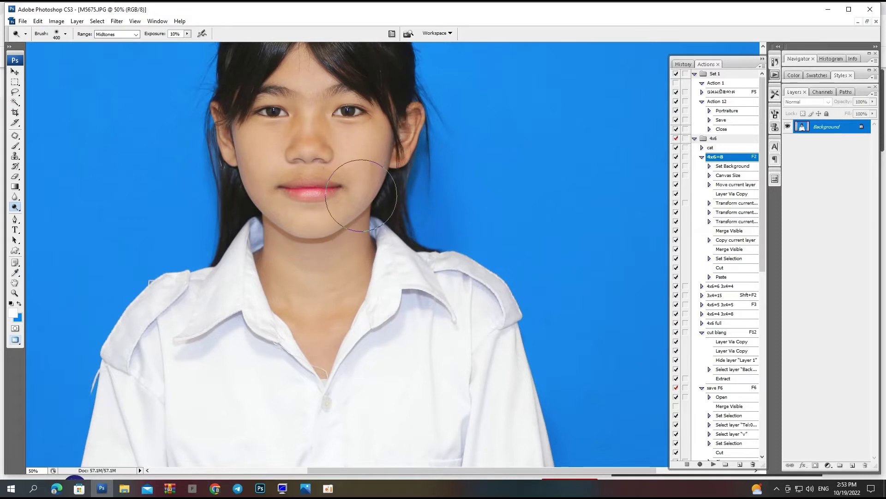
key("ctrl+minus")
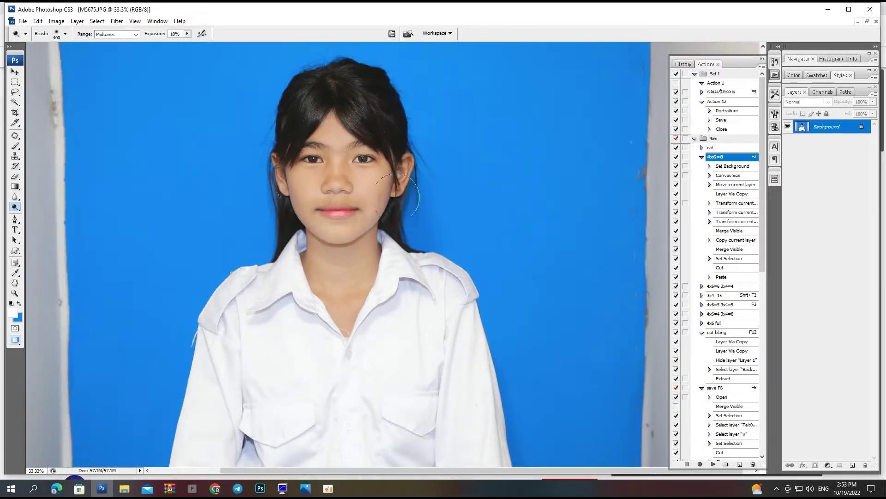
- Draw a pen path from the top of the ear on the photo's left side down the hair edge to the shoulder
key("ctrl+plus")
key("ctrl+plus")
left_click_drag(377, 111, 450, 245)
left_click_drag(359, 87, 237, 324)
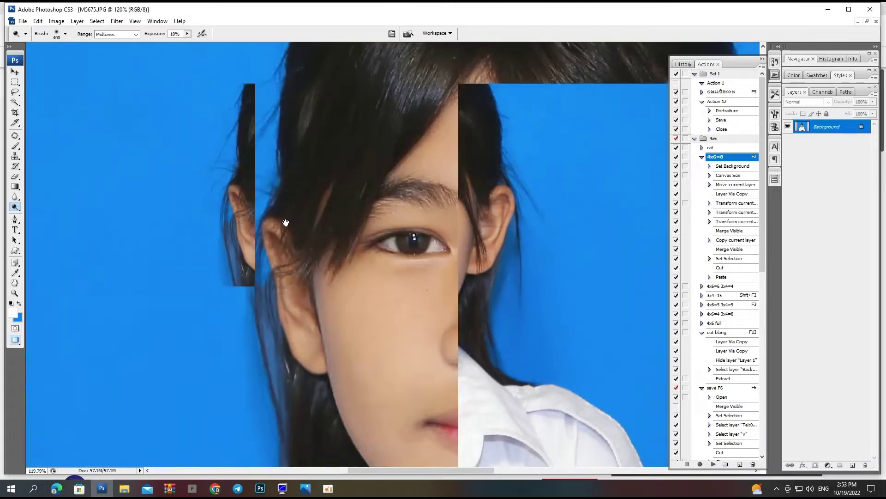
key("p")
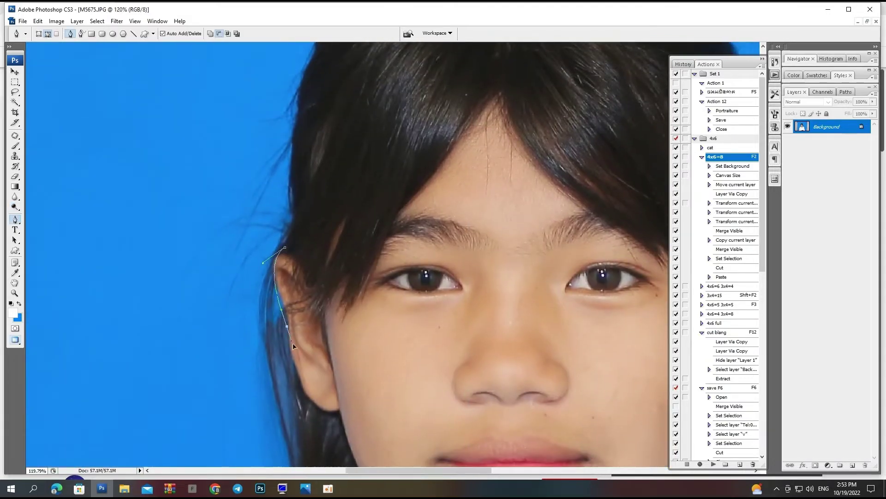
scroll(295, 351, "down", 5)
left_click(274, 372)
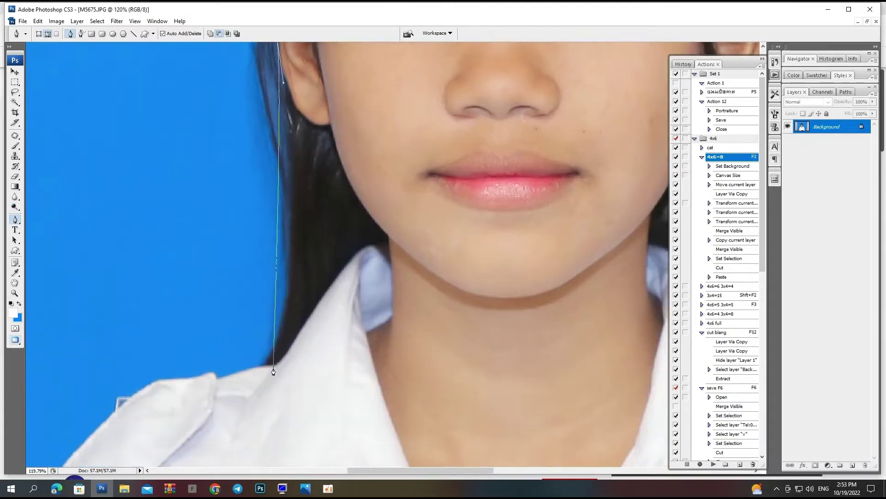
left_click_drag(273, 372, 268, 372)
- Extend the pen path through the blue background and back along the hair to close it at the ear
key("ctrl+minus")
key("ctrl+minus")
key("ctrl+minus")
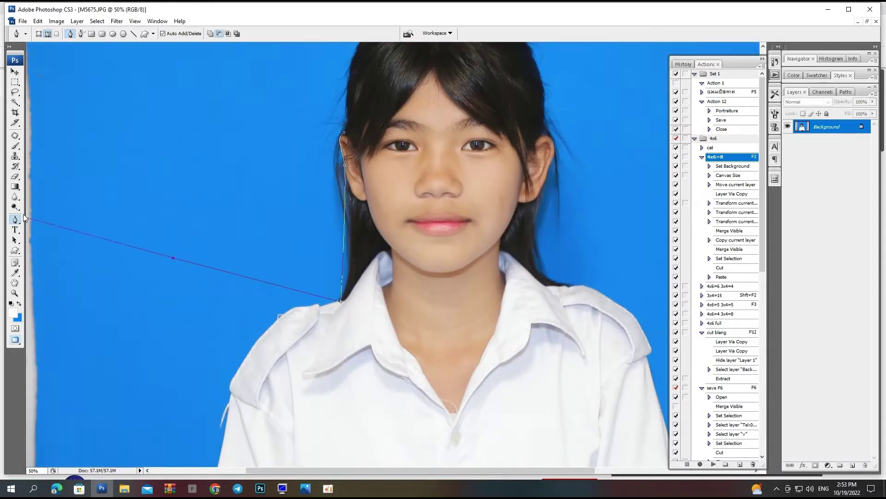
left_click_drag(75, 133, 86, 297)
left_click_drag(102, 192, 224, 68)
left_click_drag(375, 109, 351, 191)
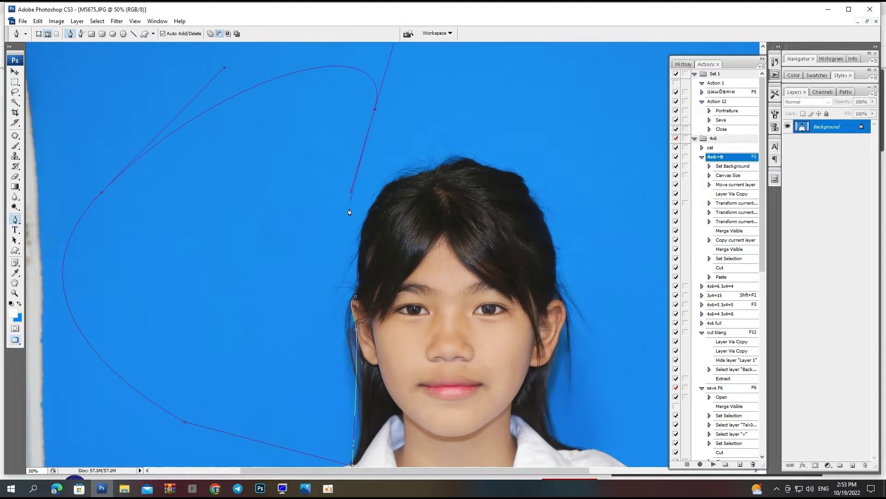
key("ctrl+z")
left_click_drag(437, 110, 336, 171)
left_click(358, 288)
- Convert the closed path into a selection and feather it by 2 pixels
key("ctrl+Return")
key("ctrl+alt+d")
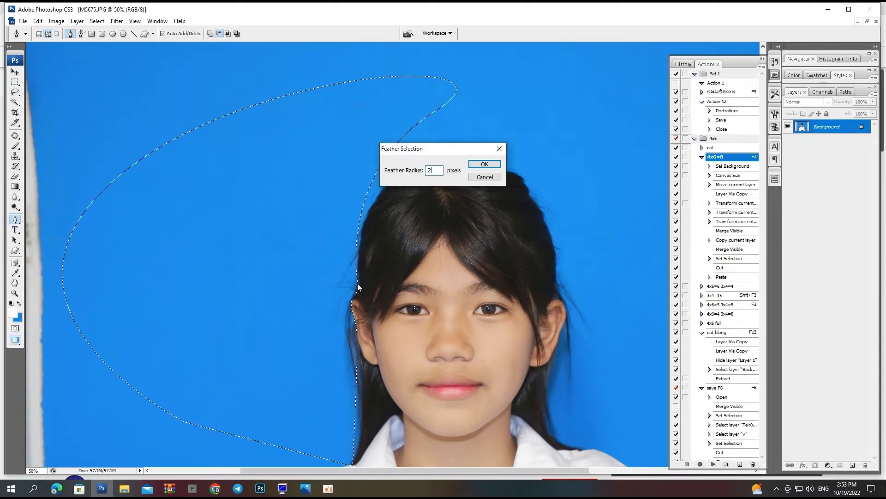
key("Return")
- Cover the stray hairs beside the ear with blue background using the Clone Stamp, and clear the selection
left_click_drag(399, 436, 388, 186)
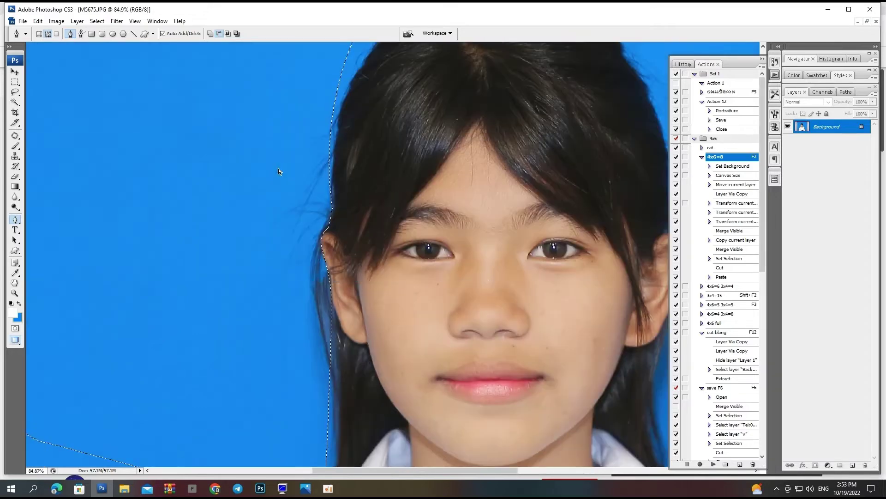
key("s")
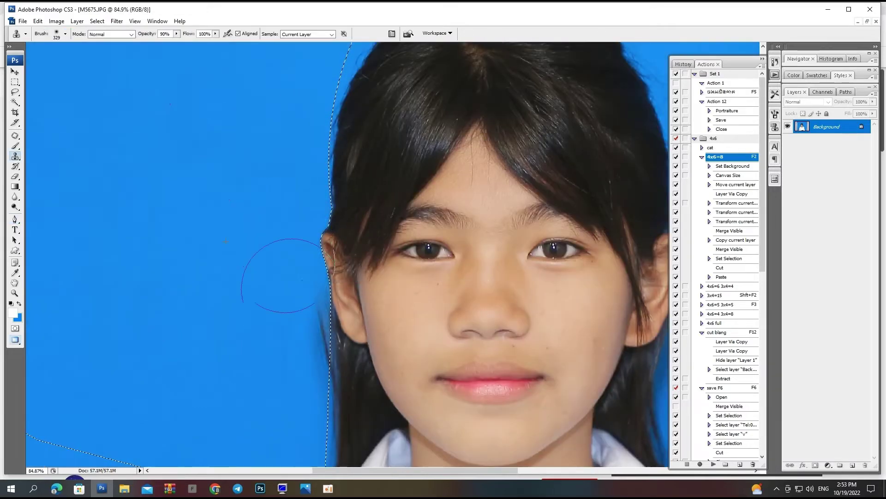
left_click_drag(306, 329, 300, 198)
key("ctrl+d")
- Draw a pen path from the ear on the photo's right side down to the shoulder and up through the blue background
left_click_drag(530, 248, 336, 221)
key("p")
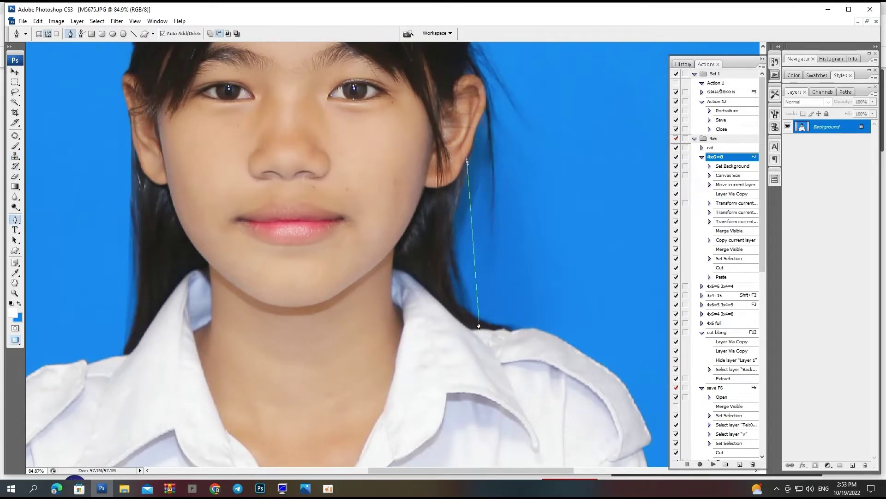
left_click_drag(481, 324, 471, 325)
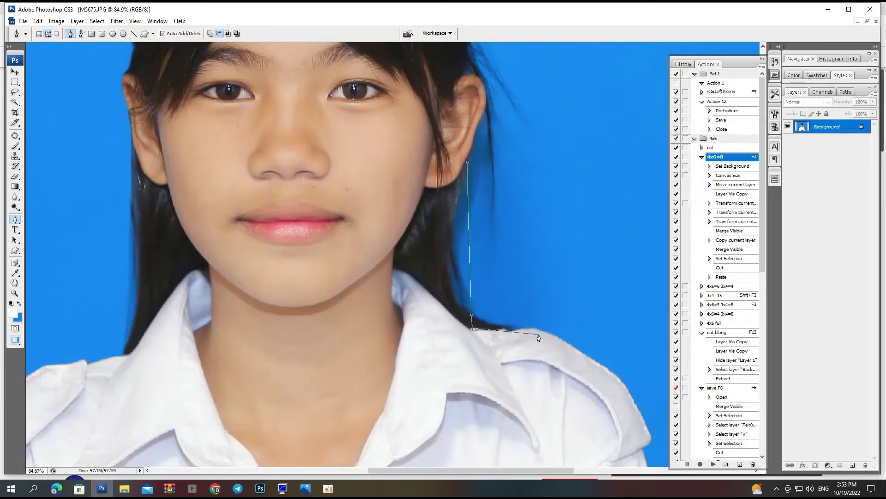
left_click_drag(607, 296, 453, 410)
mouse_move(563, 343)
left_mouse_down()
mouse_move(598, 260)
mouse_move(592, 208)
left_mouse_up()
left_click_drag(586, 199, 603, 365)
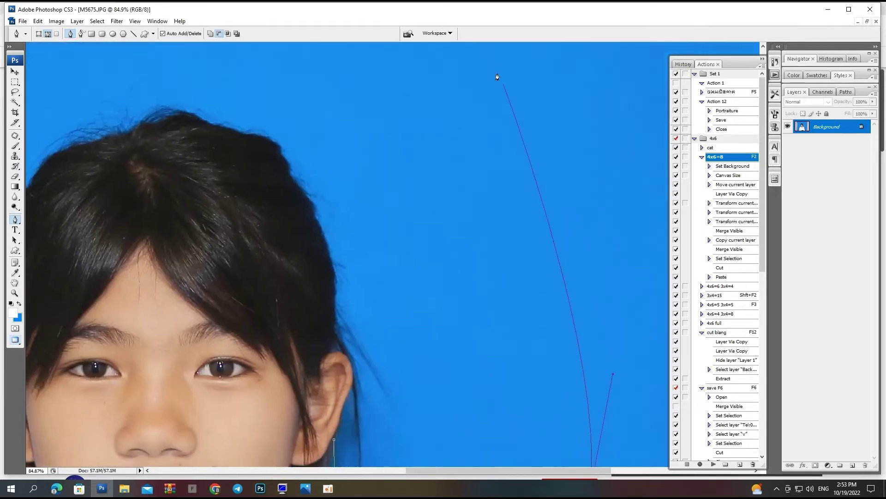
- Continue the pen path over the background, back down the hair edge and around the ear to close it at its start
left_click_drag(494, 74, 382, 35)
left_click_drag(293, 184, 328, 267)
left_click_drag(338, 366, 335, 392)
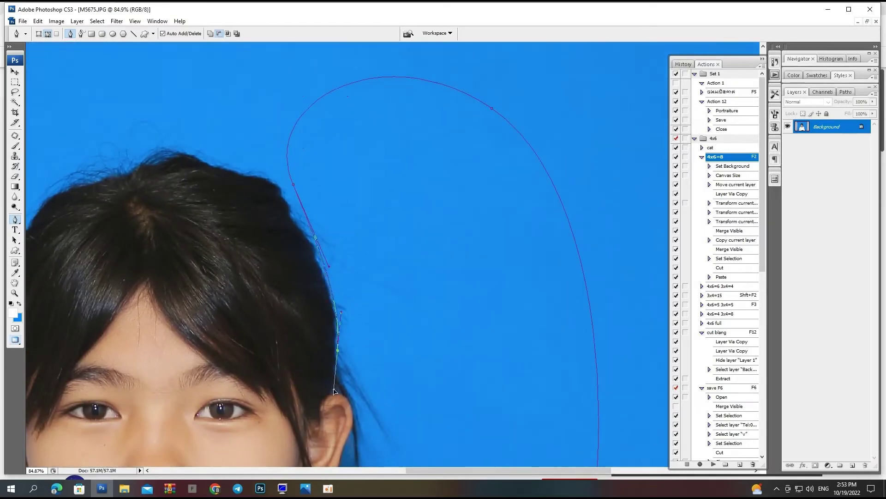
scroll(326, 397, "up", 4)
left_click_drag(368, 366, 348, 310)
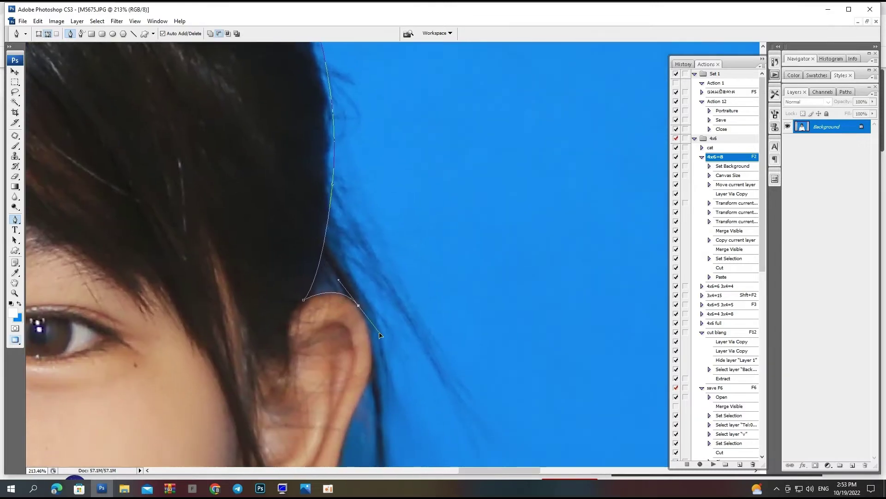
left_click_drag(355, 387, 378, 235)
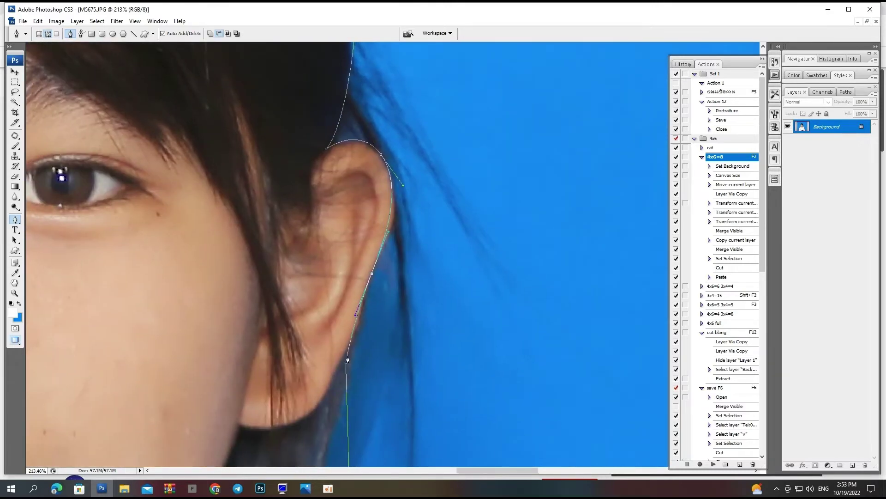
left_click(346, 355)
- Convert the closed path around the background area into a selection and feather it by 2 pixels
key("ctrl+Return")
key("ctrl+alt+d")
type("21")
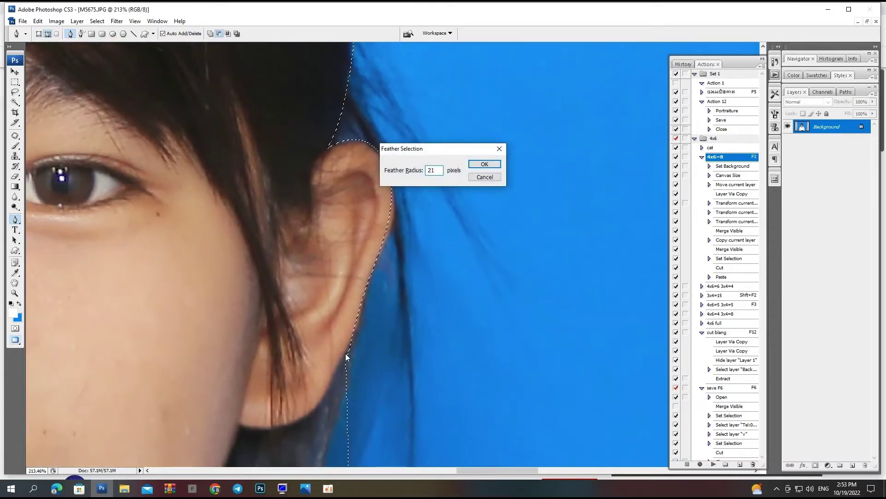
key("Return")
- Cover the stray hairs beside the ear on the photo's right side with blue background using the Clone Stamp
scroll(346, 354, "down", 8)
scroll(466, 256, "up", 3)
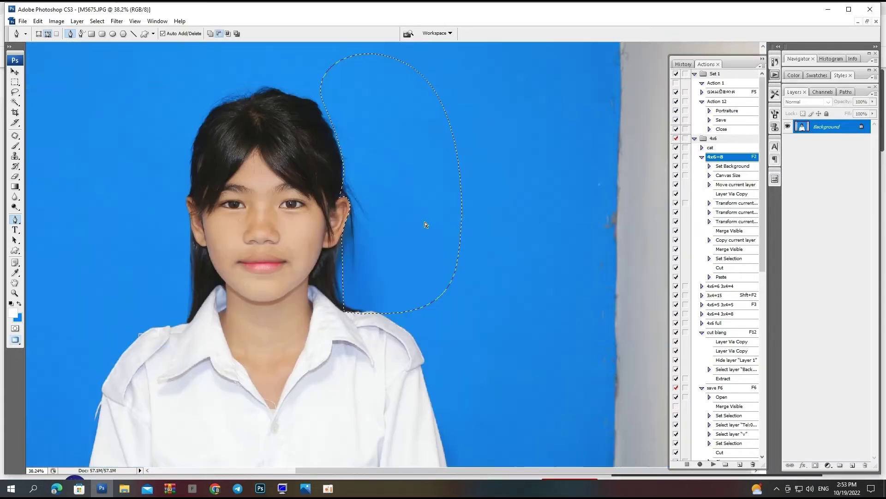
key("s")
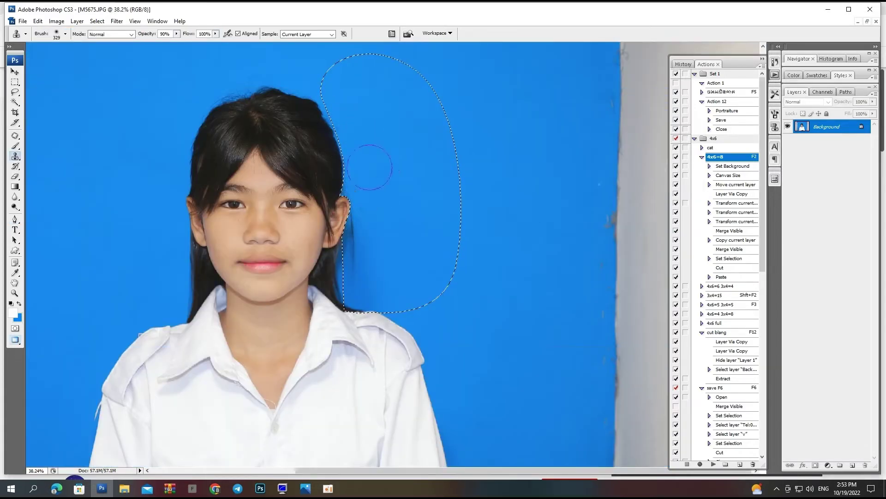
mouse_move(369, 215)
left_mouse_down()
mouse_move(356, 248)
mouse_move(380, 293)
mouse_move(364, 307)
left_mouse_up()
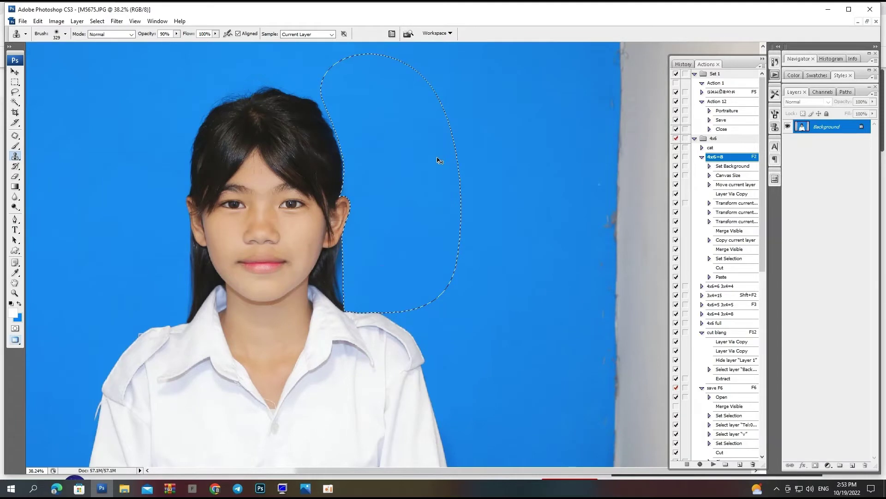
- Fill the blue gaps in the hair below that ear with cloned dark hair, using a soft 66 px Clone Stamp brush
scroll(356, 252, "up", 3)
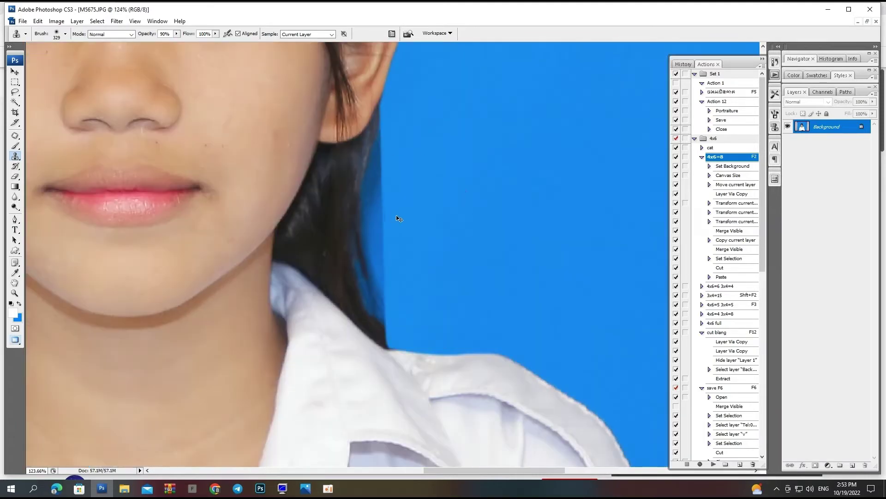
right_click(350, 227)
left_click(387, 245)
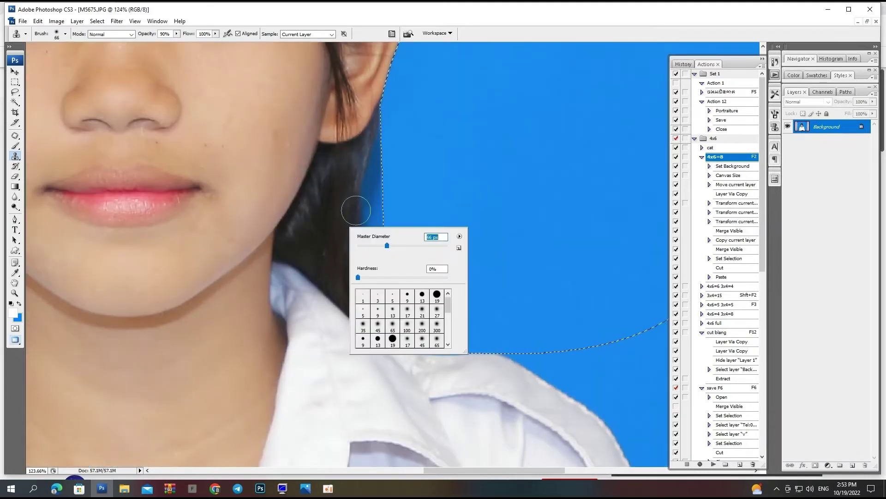
left_click(343, 197, "alt")
mouse_move(358, 181)
left_mouse_down()
mouse_move(376, 147)
mouse_move(388, 278)
mouse_move(373, 207)
left_mouse_up()
left_click(353, 183, "alt")
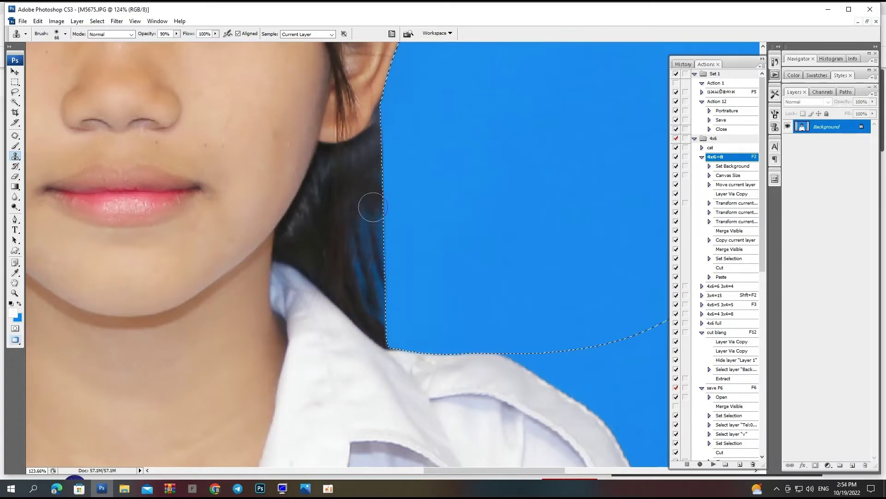
mouse_move(366, 249)
left_mouse_down()
mouse_move(374, 335)
mouse_move(367, 242)
left_mouse_up()
left_click(359, 188, "alt")
left_click_drag(356, 202, 355, 326)
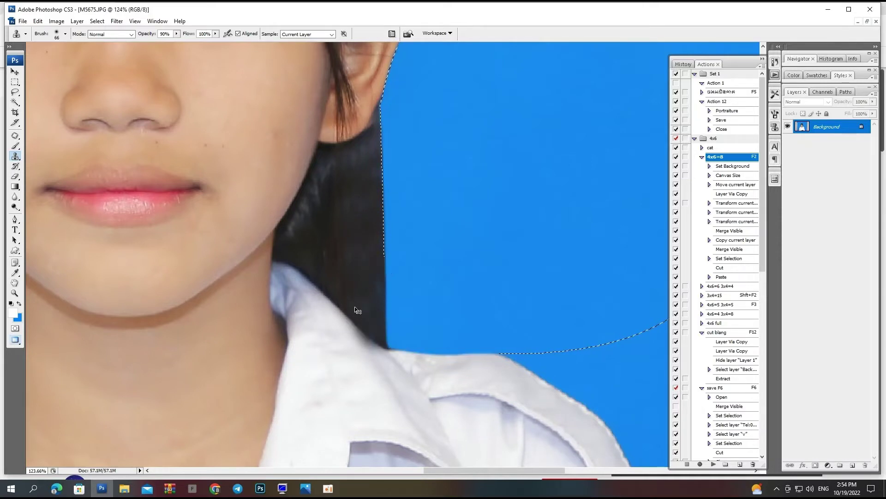
- Draw a closed pen path along the hair edge below the ear on the photo's left side, enclosing the adjacent background
scroll(358, 311, "down", 7)
left_click_drag(333, 209, 489, 343)
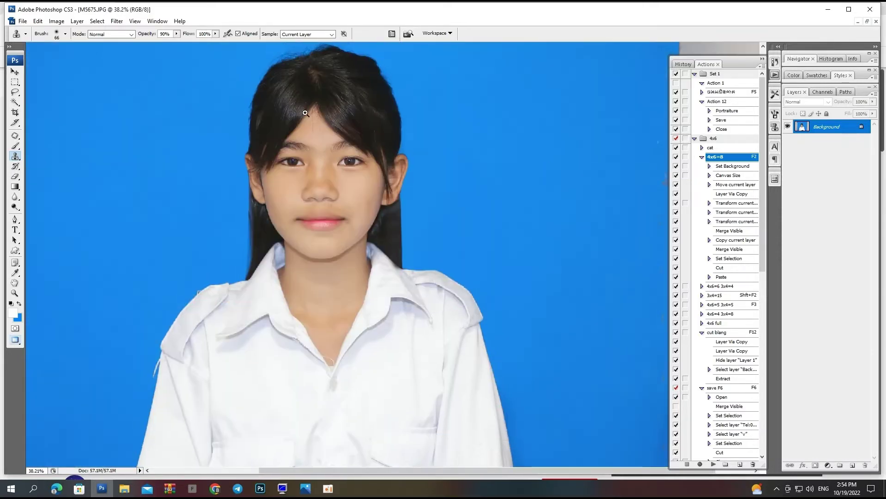
left_click_drag(306, 113, 278, 288)
key("p")
left_click(342, 157)
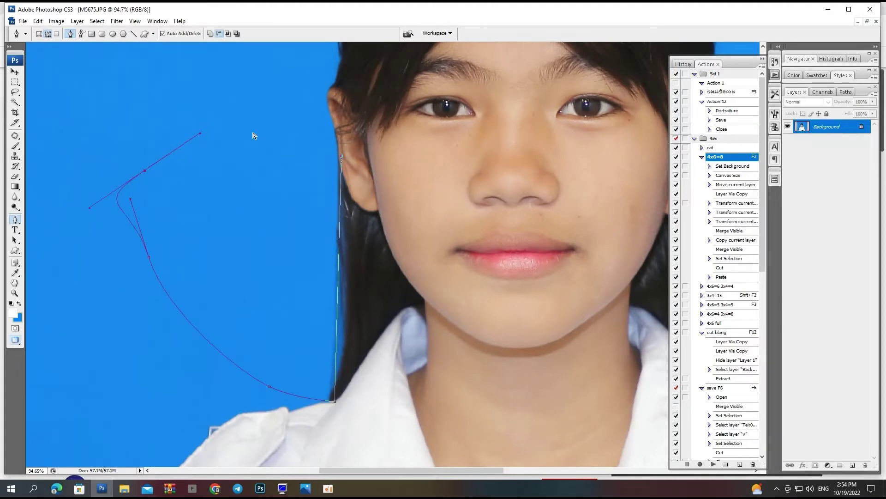
left_click_drag(341, 156, 341, 173)
left_click_drag(279, 132, 288, 127)
left_click(290, 129)
- Convert the path beside the left-hand hair into a selection and feather its edge
key("ctrl+Return")
key("ctrl+alt+d")
key("Return")
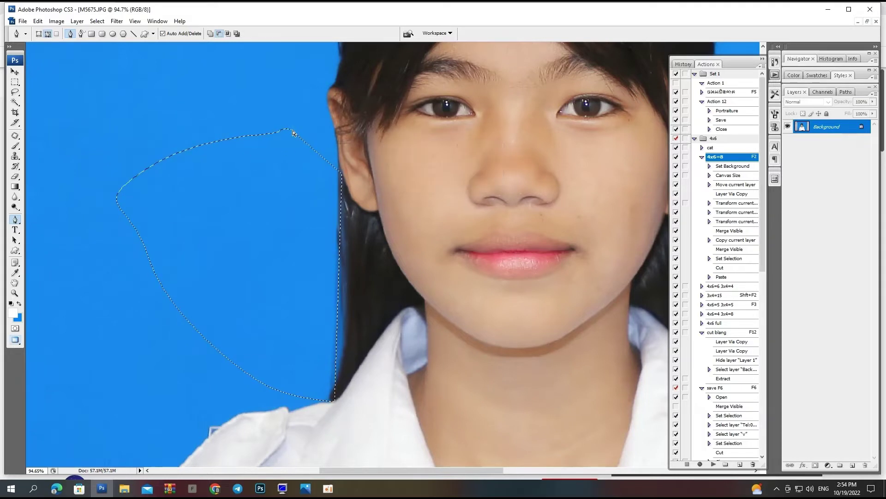
- Clean up the hair edge below the ear on the photo's left side with the Clone Stamp, and clear the selection
key("s")
left_click_drag(329, 236, 328, 269)
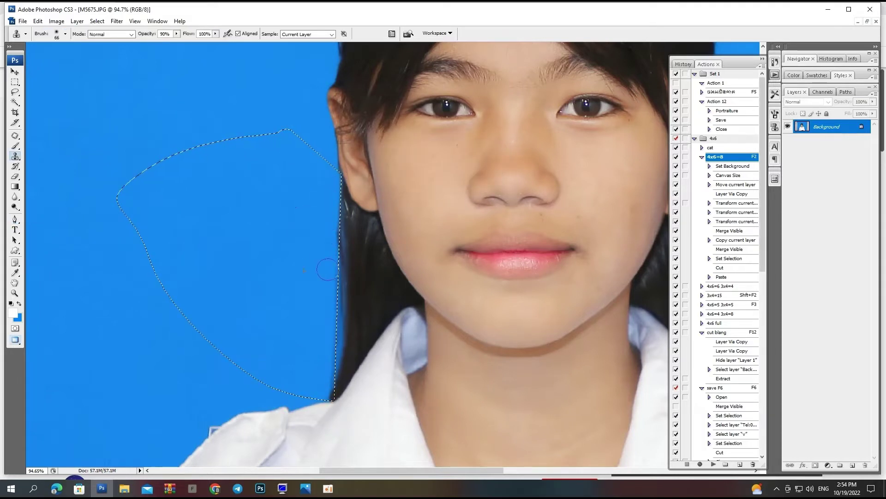
scroll(411, 213, "up", 1)
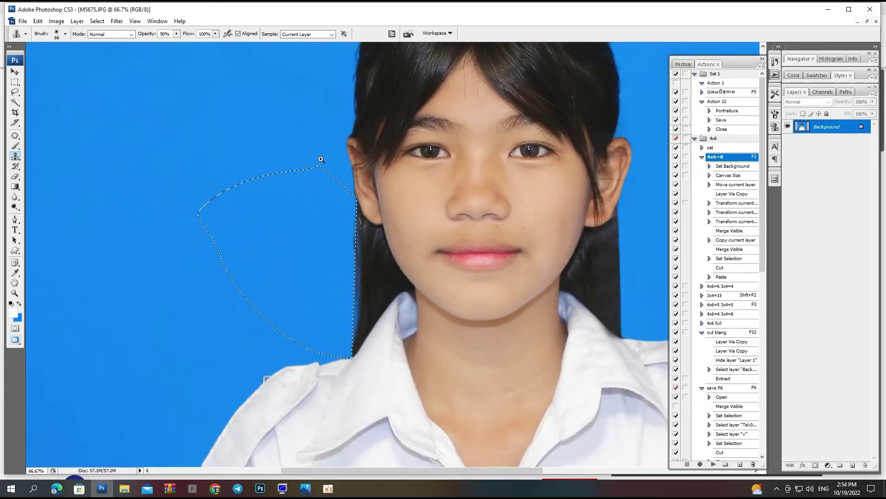
scroll(391, 227, "up", 1)
mouse_move(323, 223)
left_mouse_down()
mouse_move(318, 280)
mouse_move(328, 256)
mouse_move(314, 225)
mouse_move(303, 336)
mouse_move(307, 445)
mouse_move(310, 419)
left_mouse_up()
left_click(314, 226, "alt")
key("ctrl+z")
left_click(342, 257, "alt")
mouse_move(307, 341)
left_mouse_down()
mouse_move(285, 372)
mouse_move(291, 402)
mouse_move(303, 368)
left_mouse_up()
key("ctrl+d")
- Slightly increase the black amount of the Blacks range in the photo with Selective Color
key("ctrl+0")
key("ctrl+minus")
key("alt+i")
key("a")
key("s")
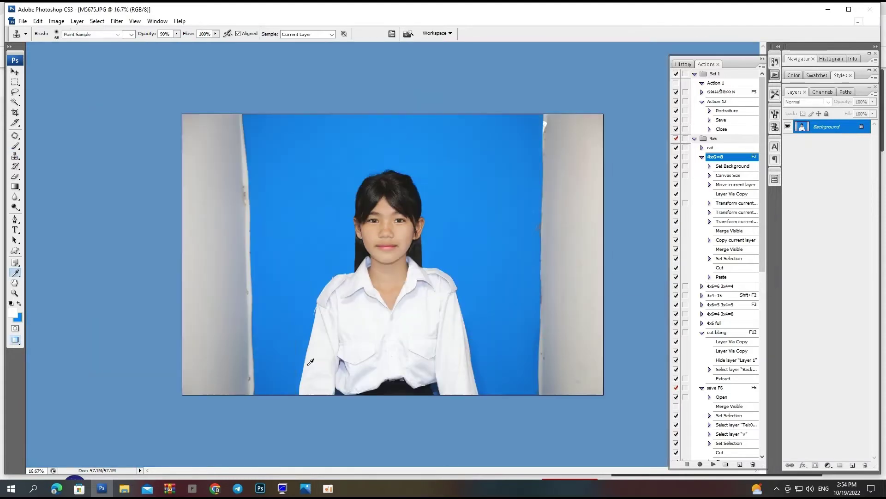
left_click(679, 173)
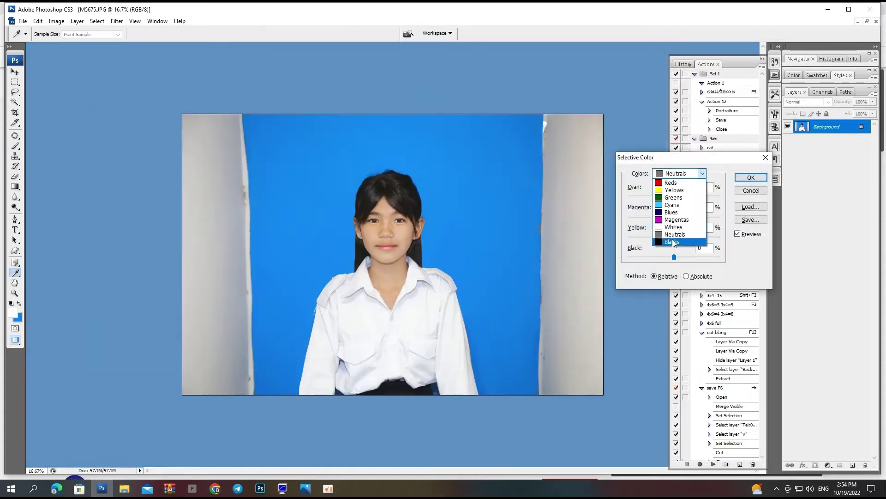
left_click(672, 228)
left_click_drag(674, 257, 677, 257)
key("Return")
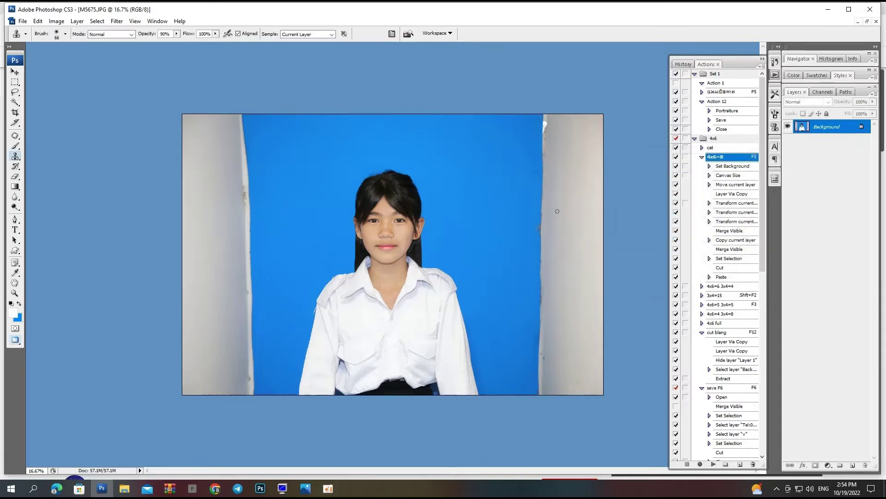
- Draw a pen path arching over the crown on the photo's left side and returning through the hair
left_click_drag(300, 135, 407, 235)
left_click_drag(325, 94, 340, 274)
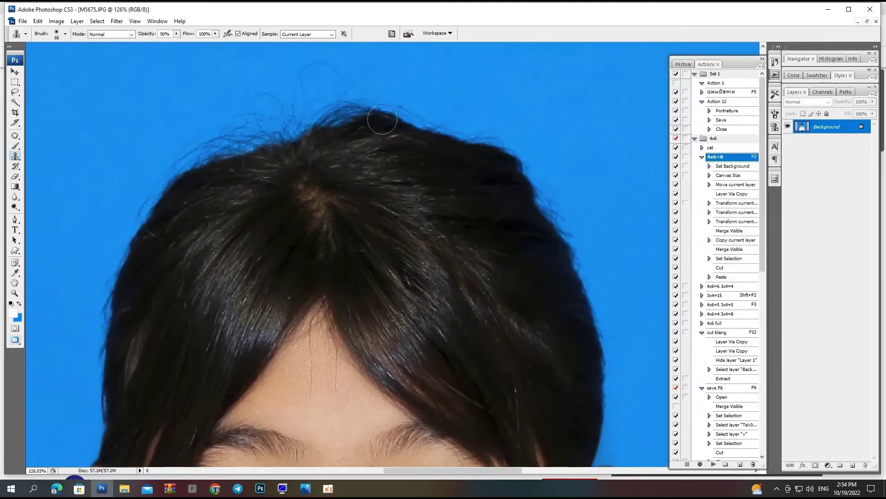
key("p")
left_click_drag(199, 156, 143, 203)
left_click(152, 276)
left_click_drag(405, 276, 498, 265)
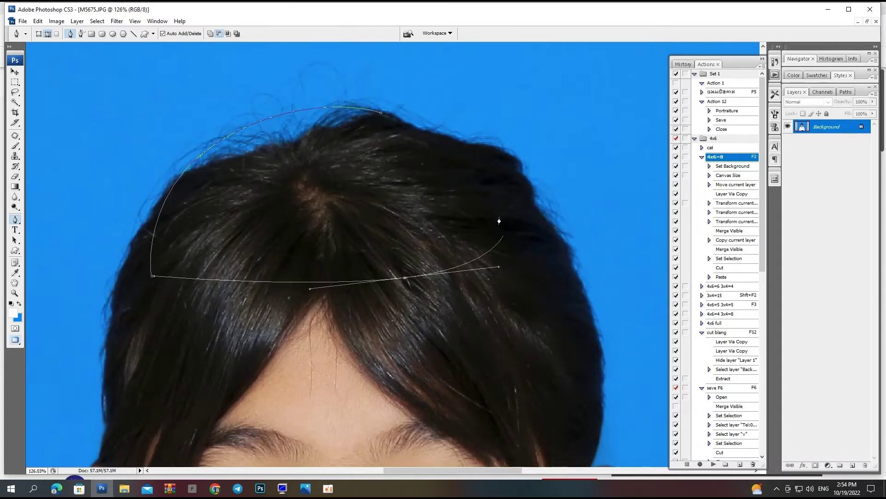
left_click_drag(499, 219, 467, 176)
left_click(445, 148)
- Convert the crown path into a selection and feather its edge
key("ctrl+Return")
key("alt+ctrl+d")
key("Return")
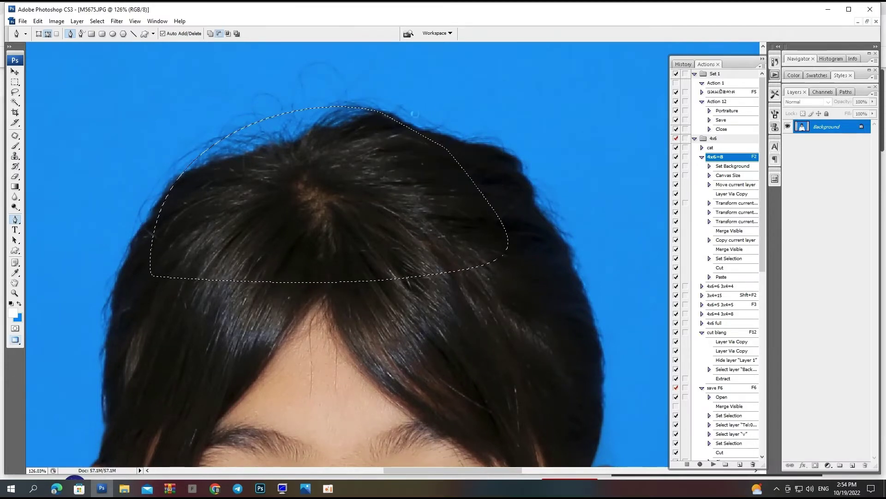
- Clone dark hair up to the selection's curved edge to smooth the crown outline, and clear the selection
key("s")
left_click(345, 151, "alt")
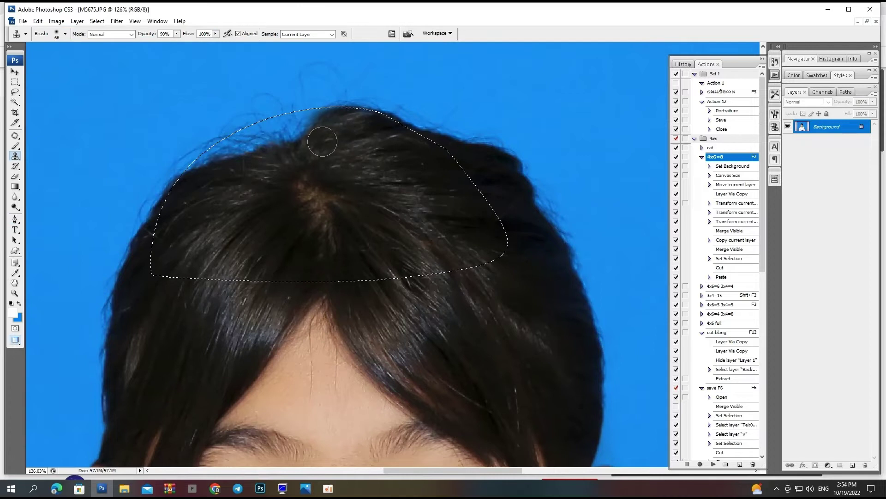
mouse_move(322, 141)
left_mouse_down()
mouse_move(324, 102)
mouse_move(301, 131)
left_mouse_up()
left_click(215, 177, "alt")
left_click_drag(256, 158, 310, 111)
left_click(245, 188, "alt")
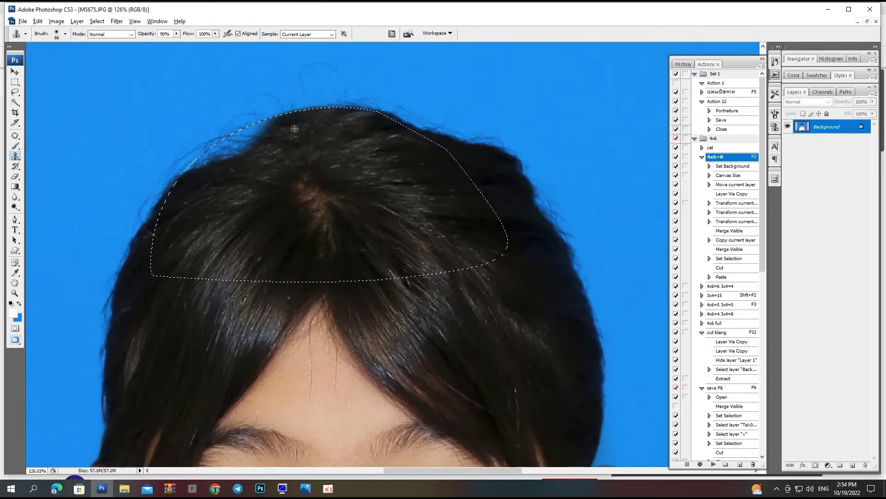
mouse_move(241, 148)
left_mouse_down()
mouse_move(207, 158)
mouse_move(199, 188)
left_mouse_up()
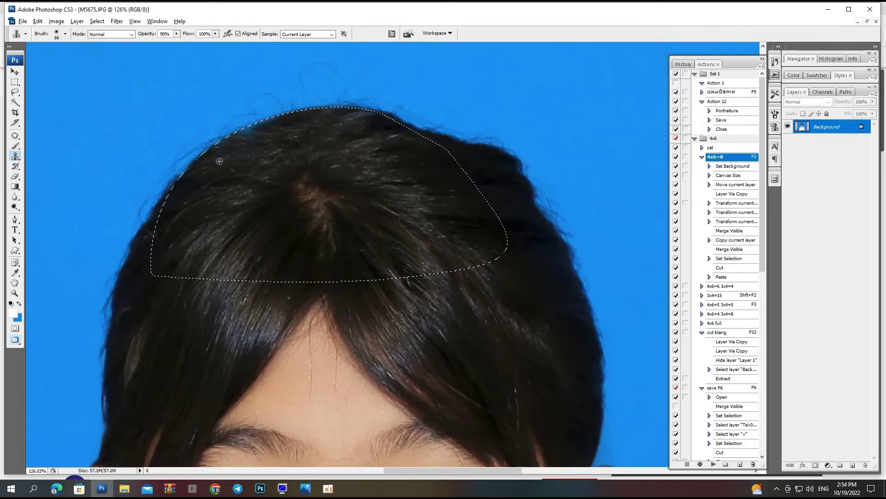
key("ctrl+d")
- Draw a closed pen path along the top of the head on the photo's right side and back through the hair
key("ctrl+0")
key("ctrl+minus")
key("ctrl+plus")
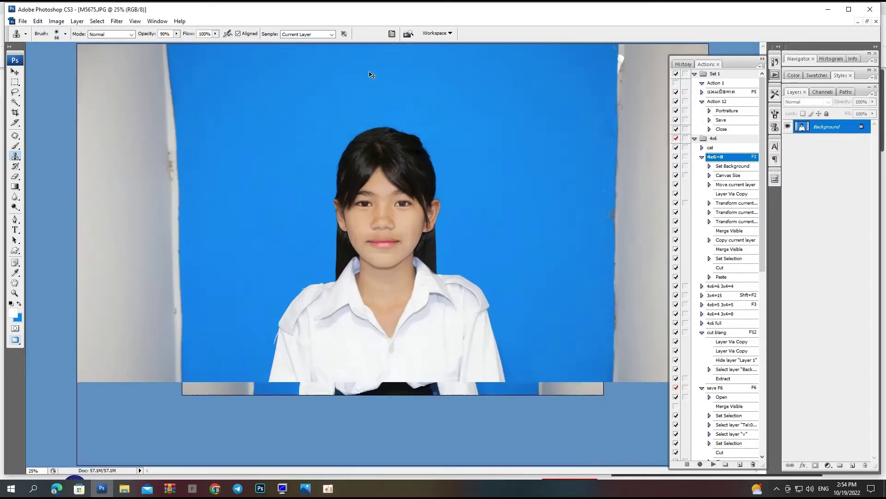
left_click_drag(387, 117, 421, 158)
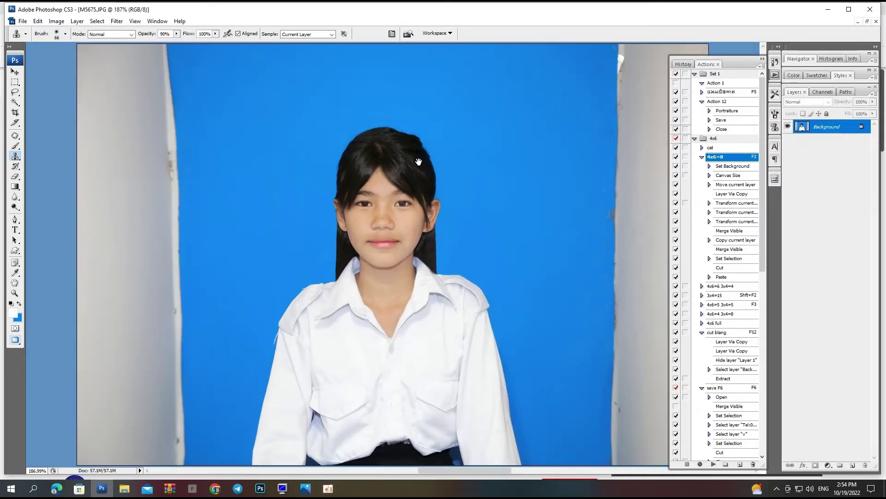
key("p")
left_click_drag(486, 230, 424, 151)
left_click(268, 132)
left_click_drag(269, 131, 219, 137)
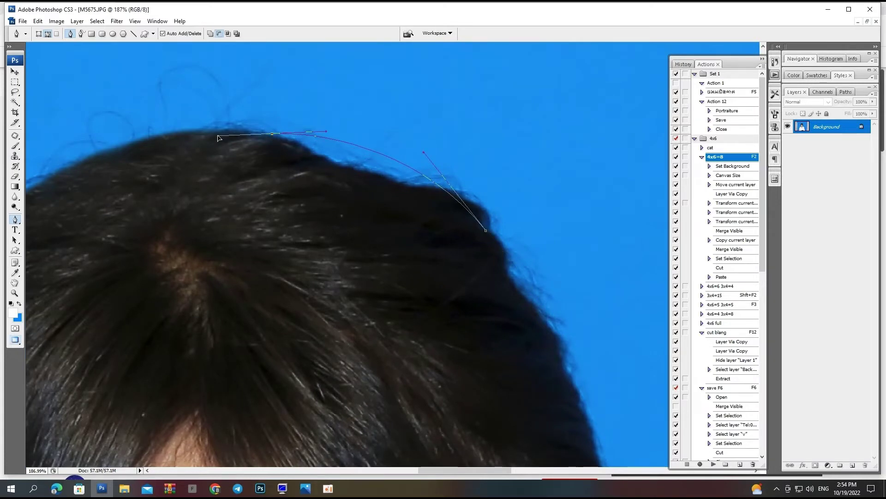
left_click_drag(210, 217, 283, 304)
left_click_drag(386, 399, 508, 409)
left_click(538, 409)
- Convert the path at the upper right of the head into a selection and feather its edge
key("ctrl+Return")
key("ctrl+alt+d")
key("Return")
- Clone dark hair along the selection's upper edge to even out the head outline on the photo's right side
key("s")
left_click(395, 211, "alt")
left_click_drag(419, 190, 262, 141)
- Select the blue background around the student with the Magic Wand and feather the selection
scroll(328, 132, "down", 6)
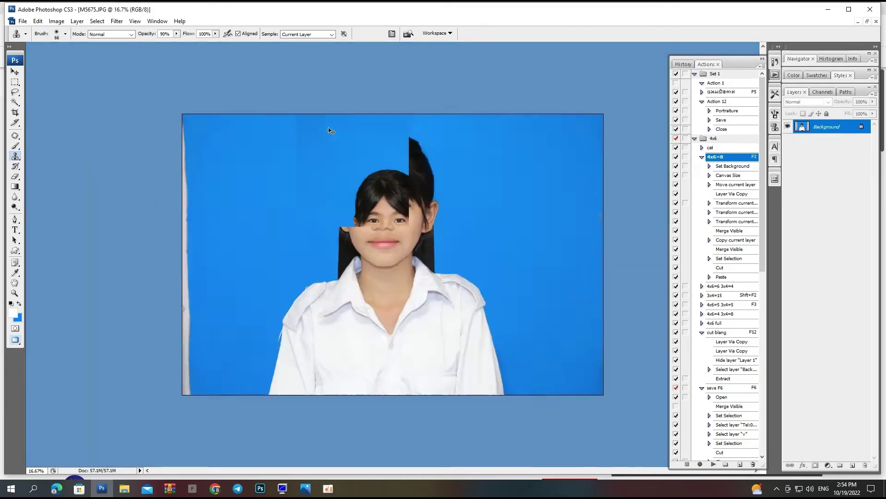
scroll(394, 173, "up", 5)
key("w")
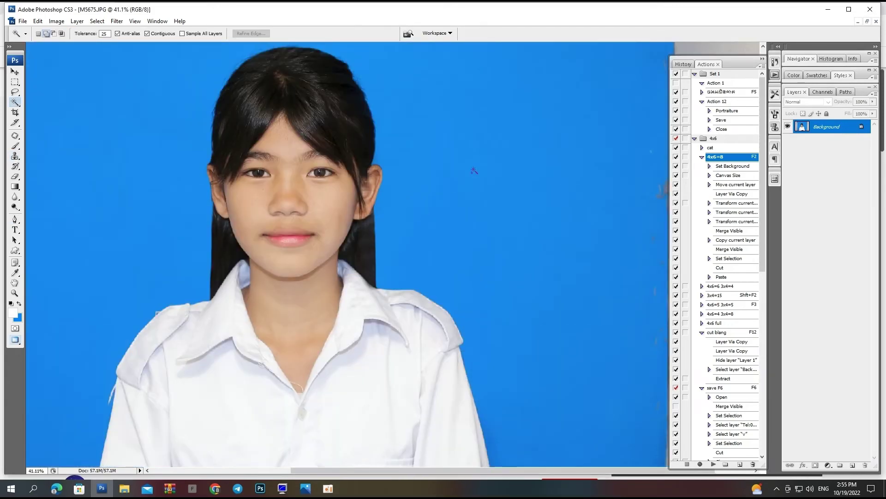
left_click(475, 170)
key("ctrl+alt+d")
key("Return")
- Brighten the selected blue background with a Curves adjustment, and clear the selection
key("i")
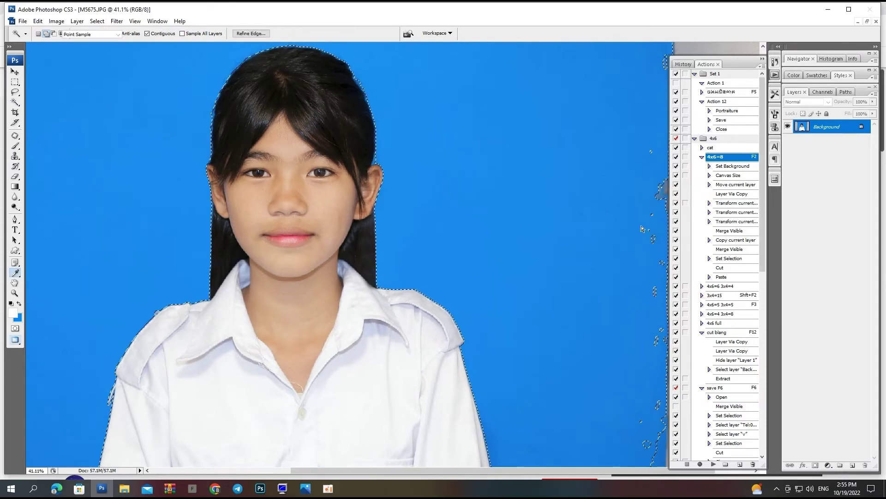
key("ctrl+m")
left_click(672, 273)
key("Return")
key("w")
key("ctrl+0")
key("ctrl+d")
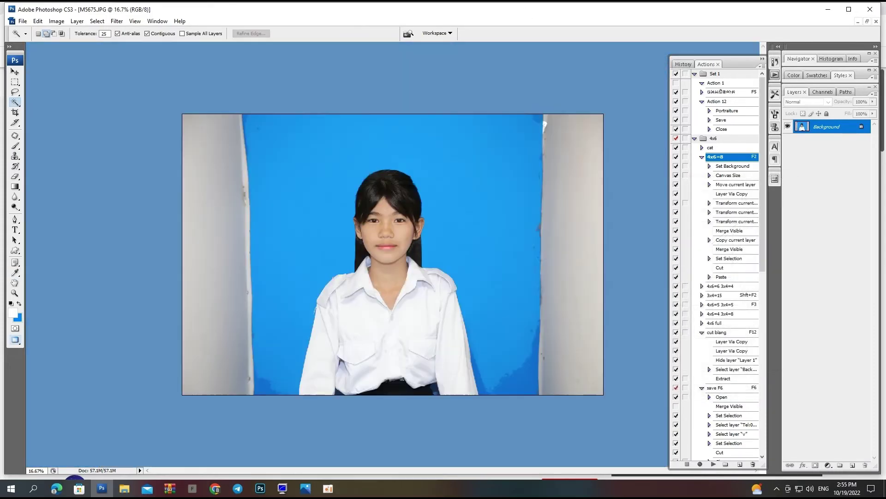
- Smooth the facial skin with the Imagenomic Portraiture filter, keeping the Smoothing: Medium preset and setting Brightness to +2
left_click(117, 21)
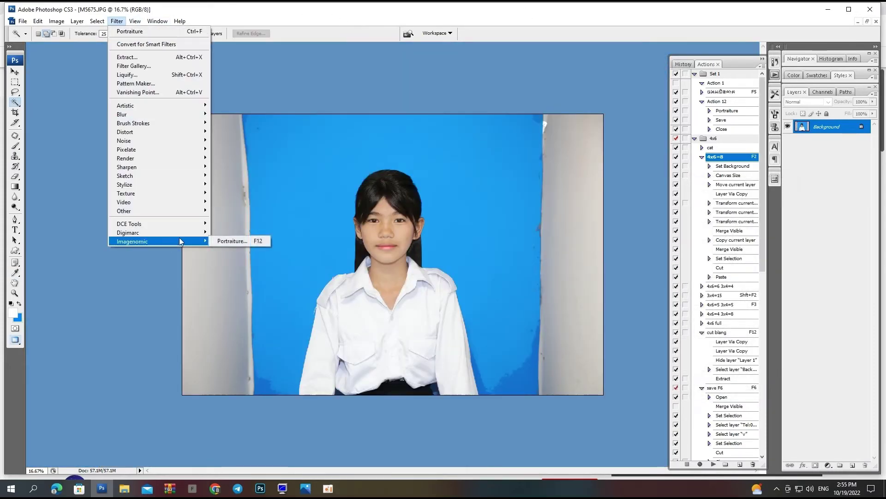
left_click(191, 248)
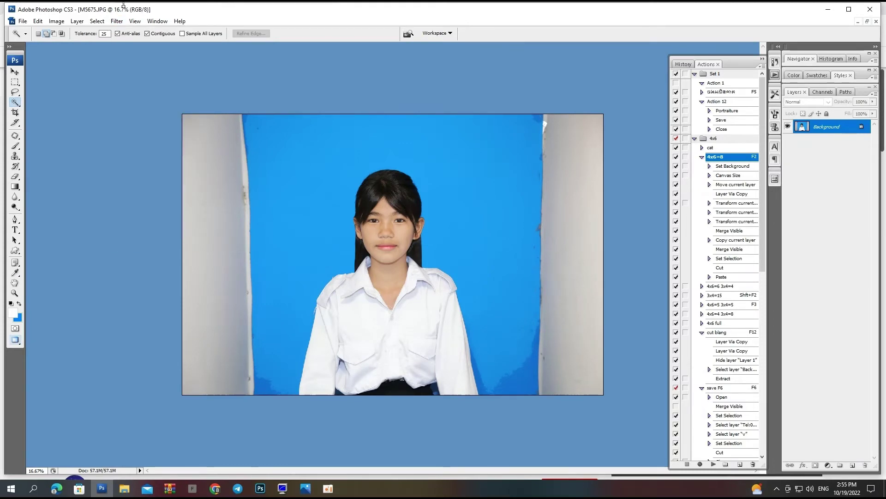
left_click(115, 21)
mouse_move(182, 241)
left_click(233, 241)
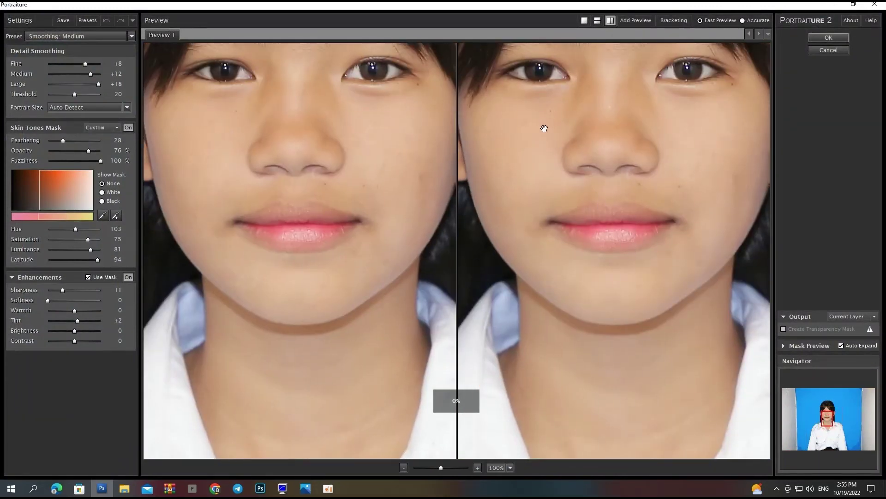
left_click_drag(545, 129, 557, 220)
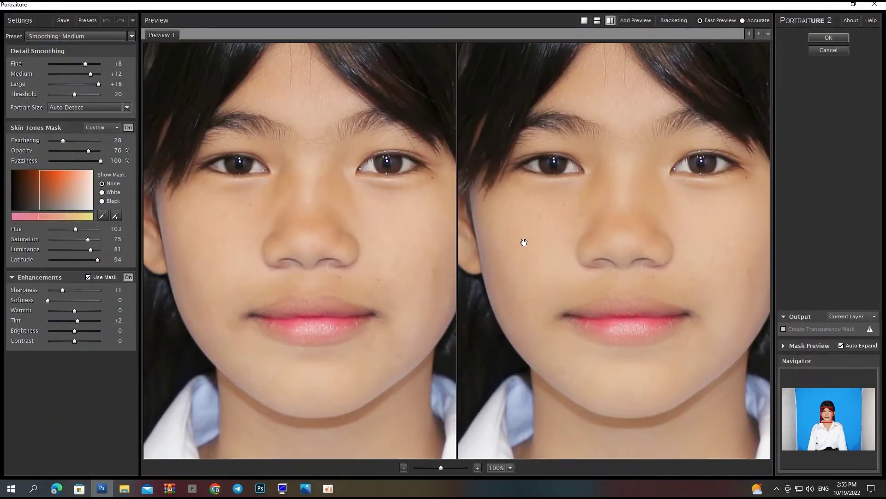
left_click_drag(524, 242, 522, 242)
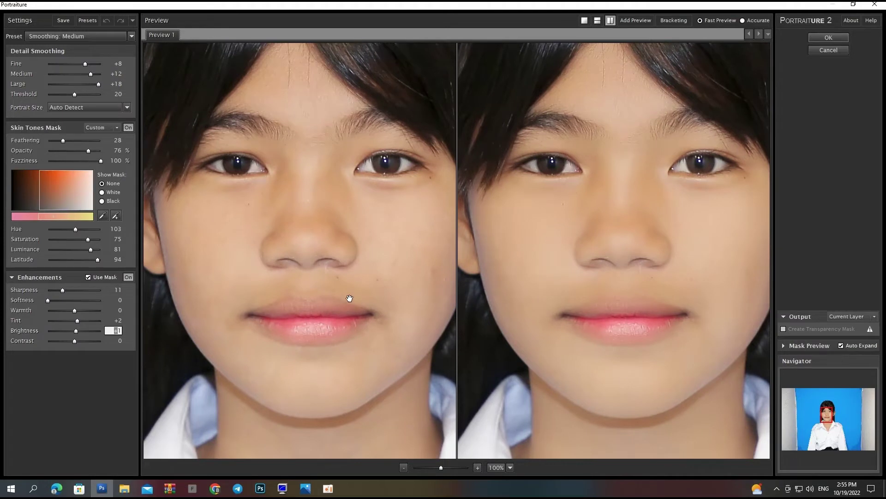
left_click(631, 260)
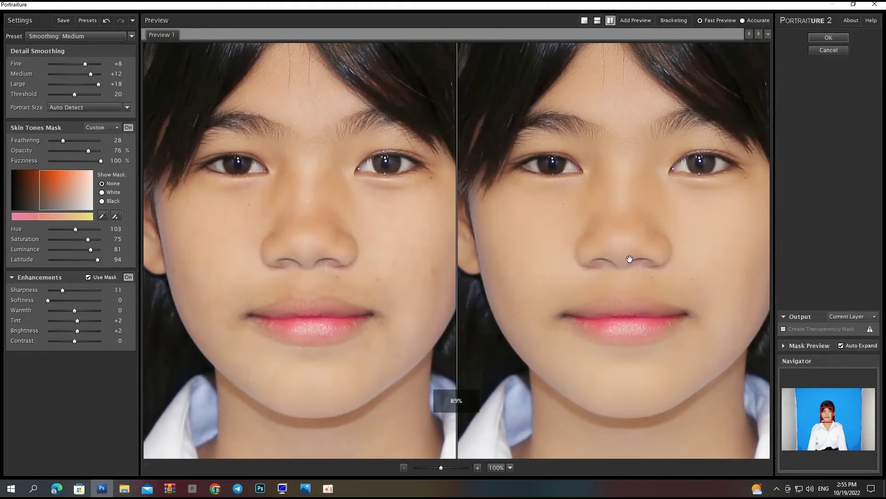
key("Return")
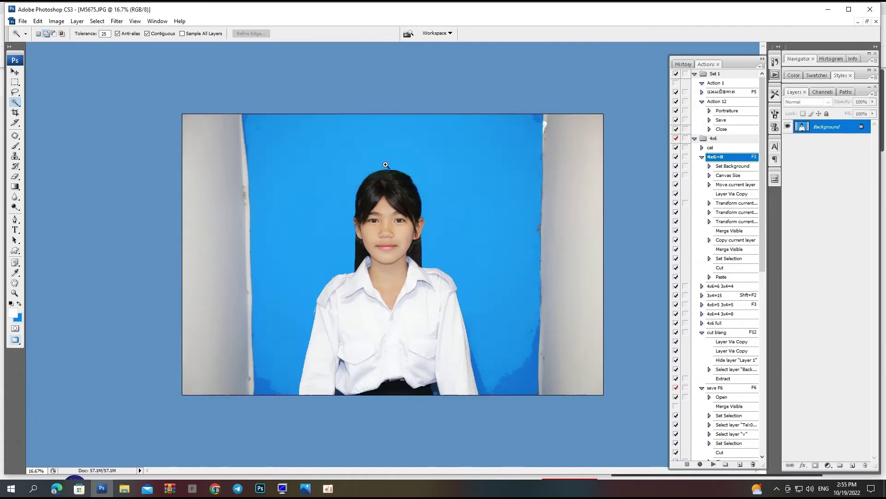
- Brighten the whole photo slightly with a Curves adjustment
left_click_drag(387, 160, 453, 310)
left_click_drag(401, 282, 418, 282)
key("ctrl+m")
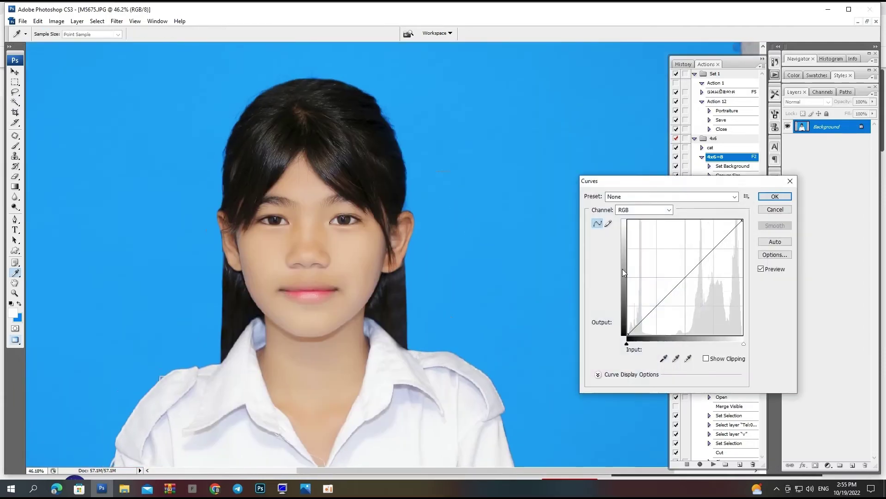
left_click(699, 260)
key("Return")
- Examine the face, forehead and hair up close for remaining flaws
key("o")
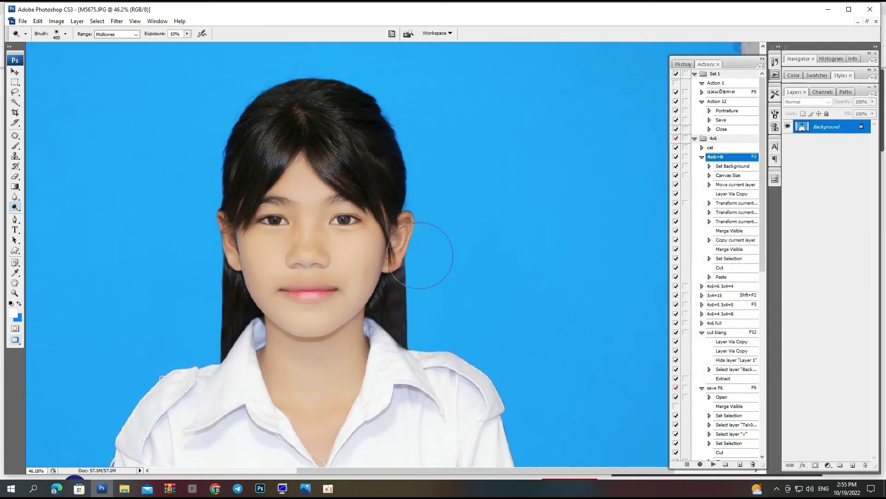
key("bracketleft")
key("bracketleft")
key("ctrl+minus")
key("ctrl+minus")
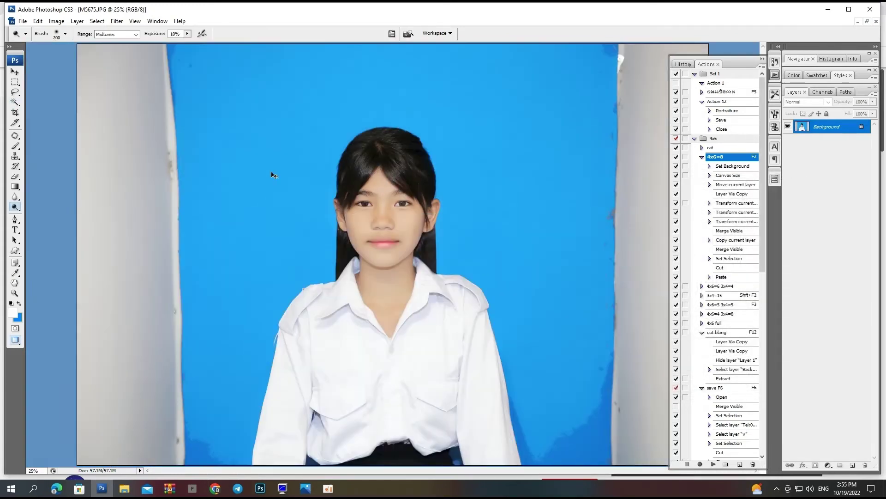
scroll(375, 263, "up", 3)
left_click_drag(363, 194, 370, 263)
scroll(373, 281, "up", 4)
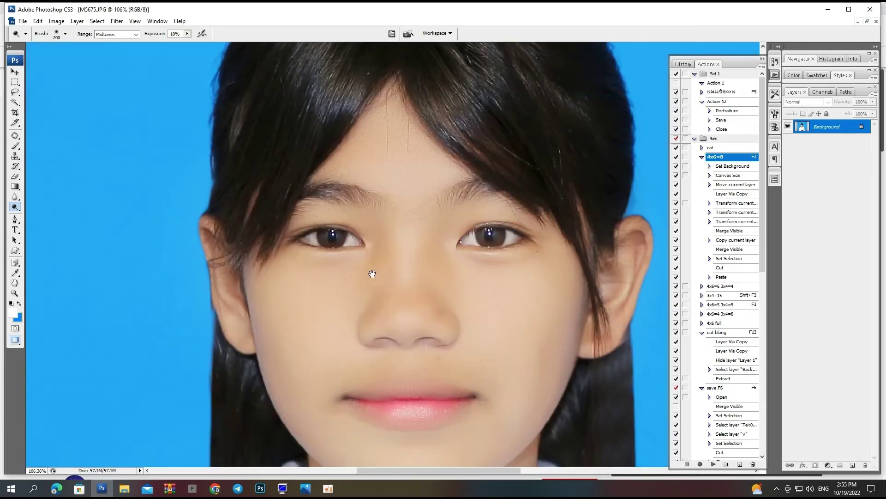
key("s")
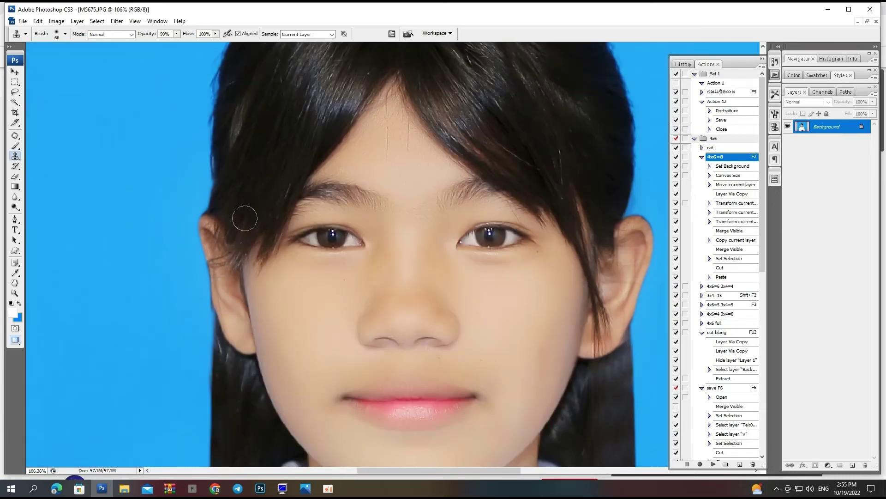
scroll(267, 190, "up", 3)
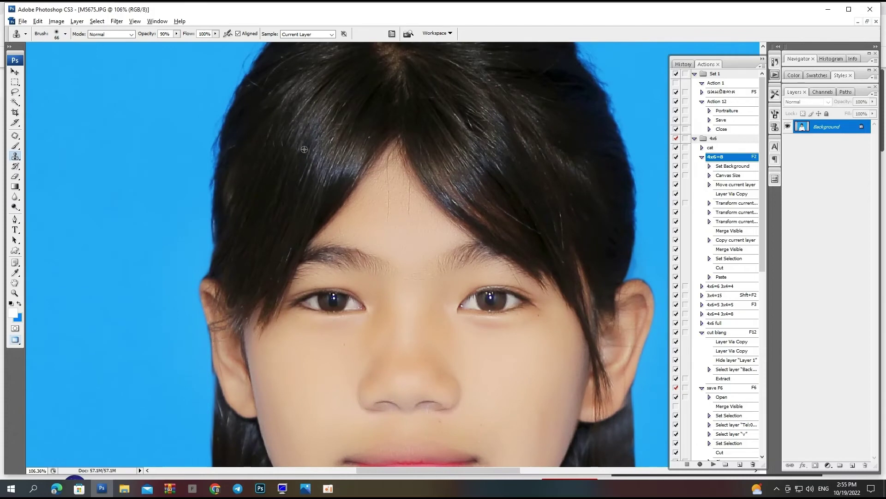
left_click_drag(544, 156, 388, 196)
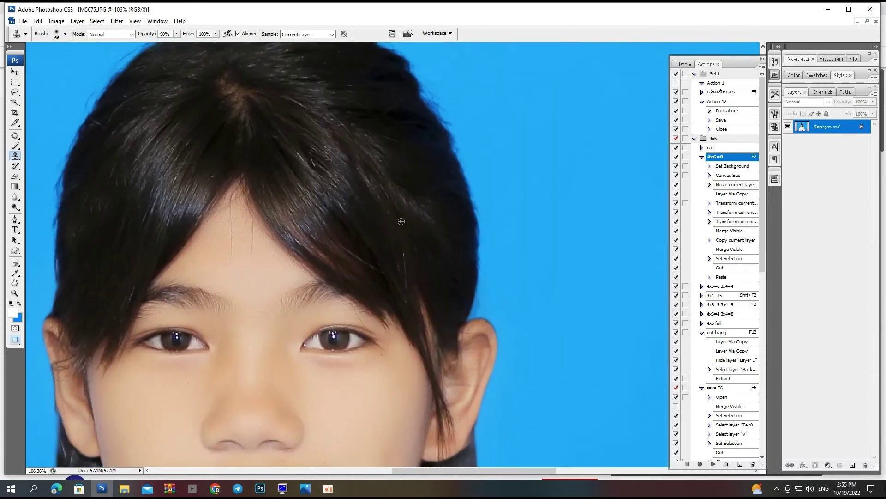
key("ctrl+0")
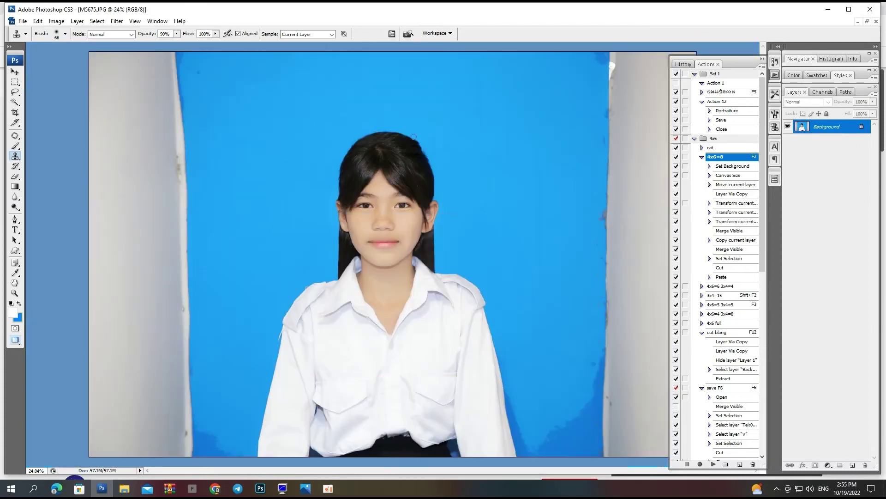
- Shift the photo's midtones slightly toward yellow with a Color Balance adjustment
key("ctrl+m")
key("Escape")
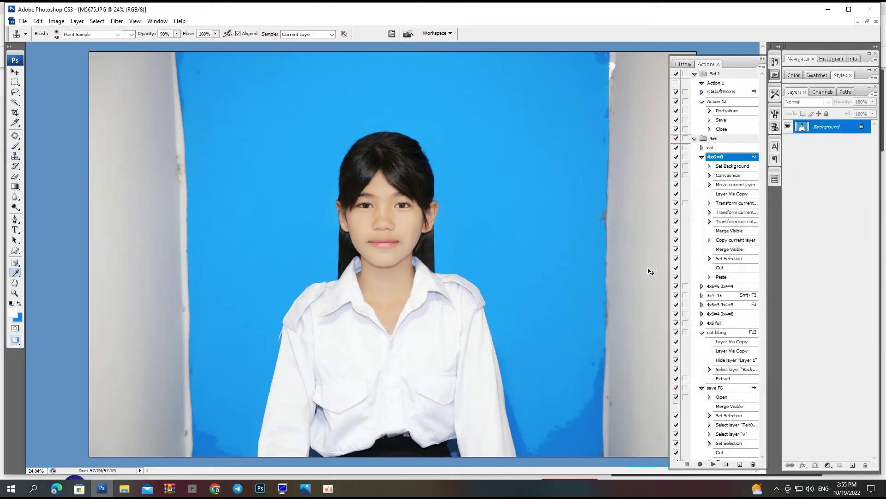
key("ctrl+b")
double_click(784, 205)
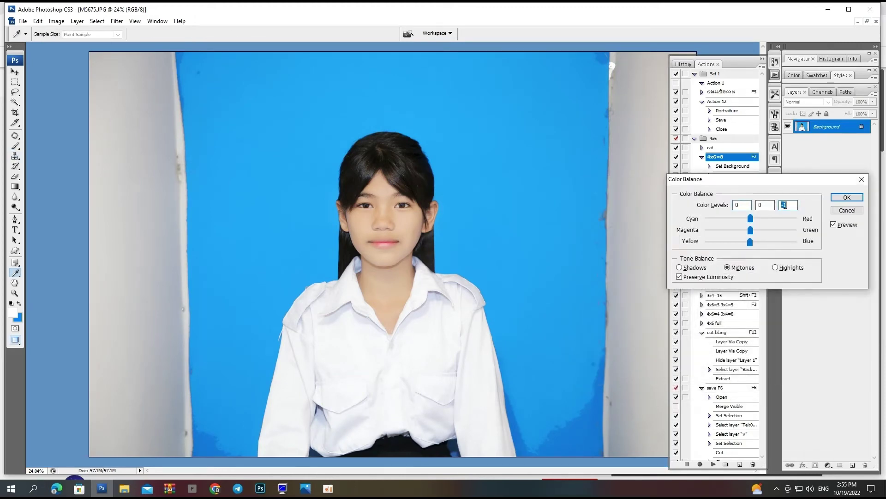
key("Return")
- Crop the photo around the student's head and shoulders using the 20x25 crop preset (20.3 x 25.4 cm, 300 pixels/inch)
key("c")
key("Tab")
key("Tab")
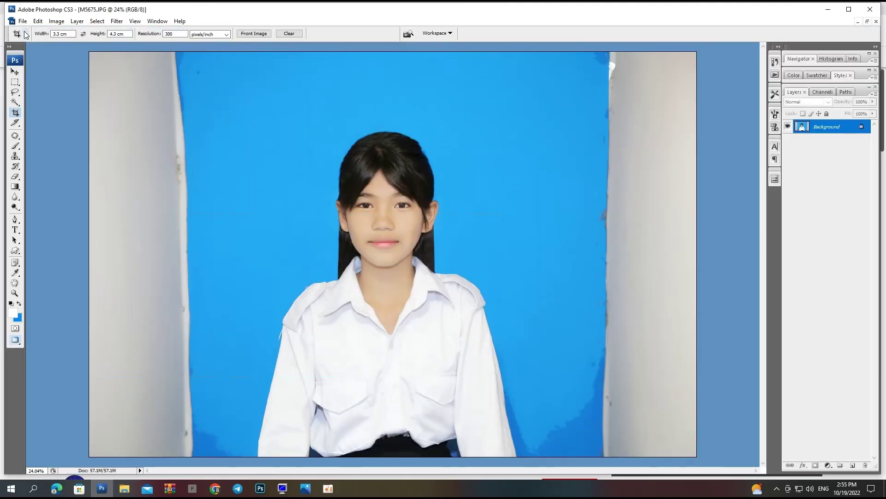
left_click(26, 34)
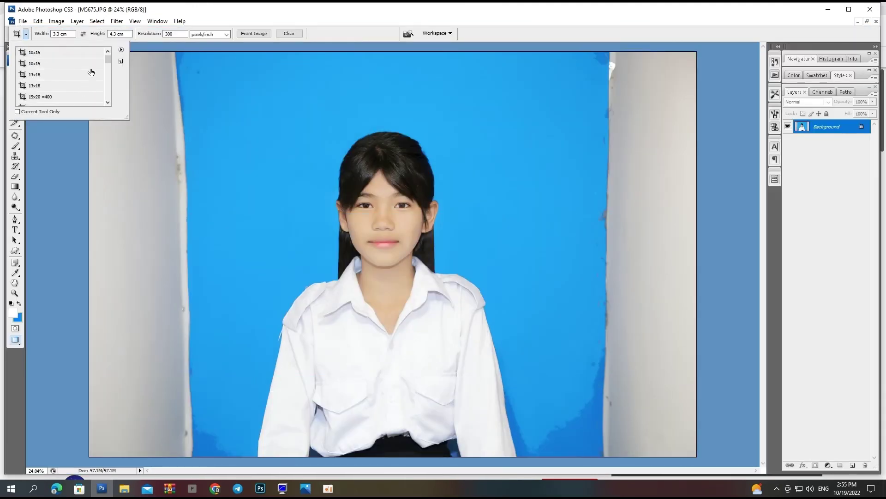
left_click(84, 90)
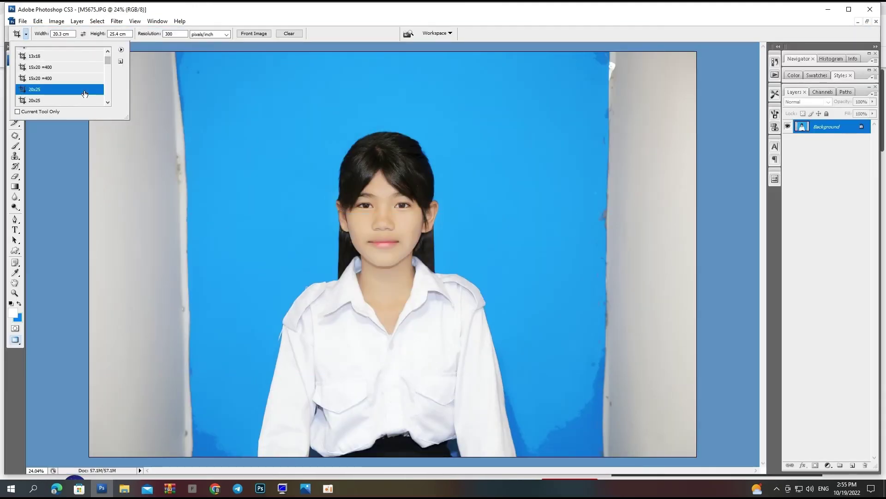
left_click_drag(267, 107, 495, 357)
left_click_drag(400, 324, 423, 332)
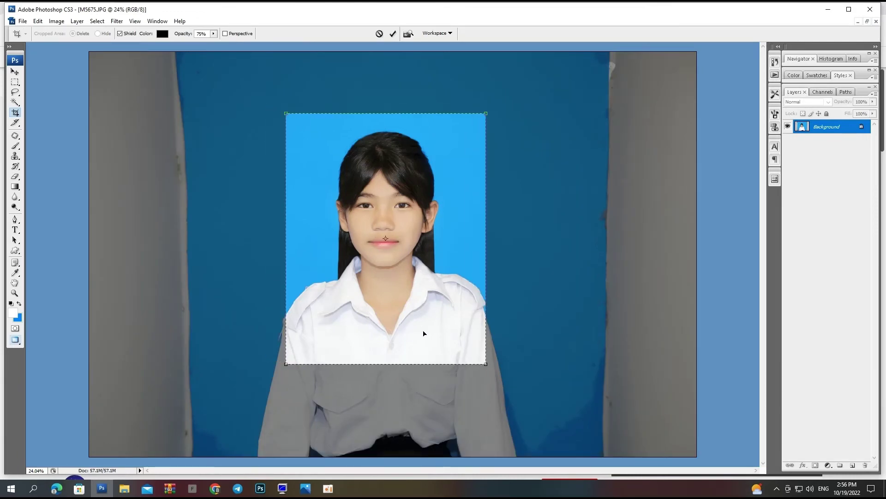
key("Return")
- Draw a closed path from the earlobe down the hanging hair to the shoulder on the photo's right side, looping through the background
key("ctrl+plus")
key("ctrl+minus")
key("ctrl+plus")
key("ctrl+plus")
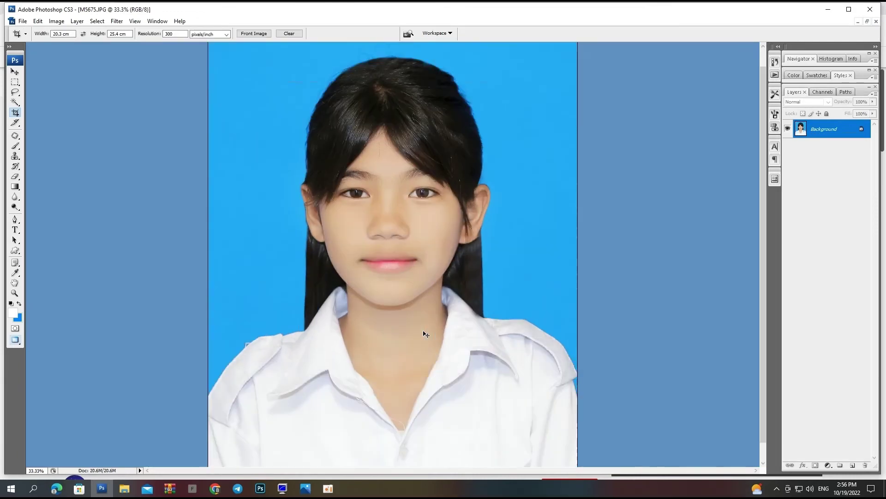
key("p")
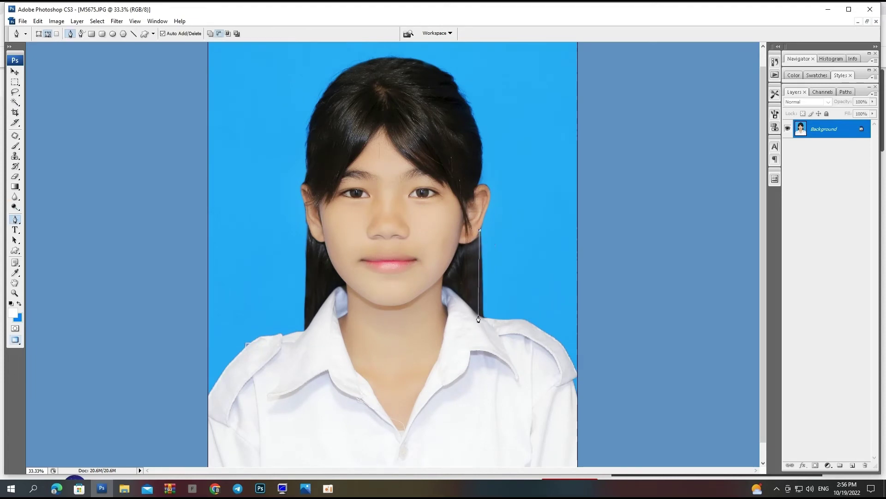
left_click_drag(451, 176, 539, 394)
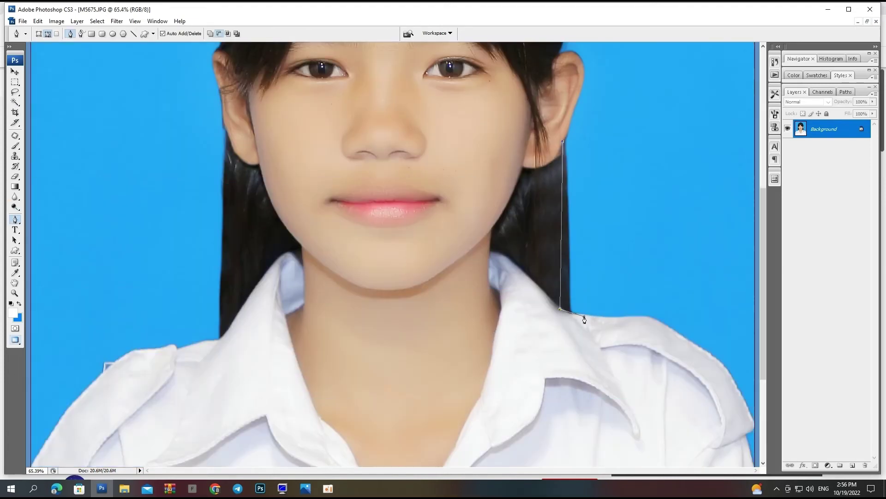
left_click(684, 266)
left_click_drag(732, 113, 711, 72)
left_click_drag(570, 163, 570, 164)
left_click_drag(413, 130, 358, 230)
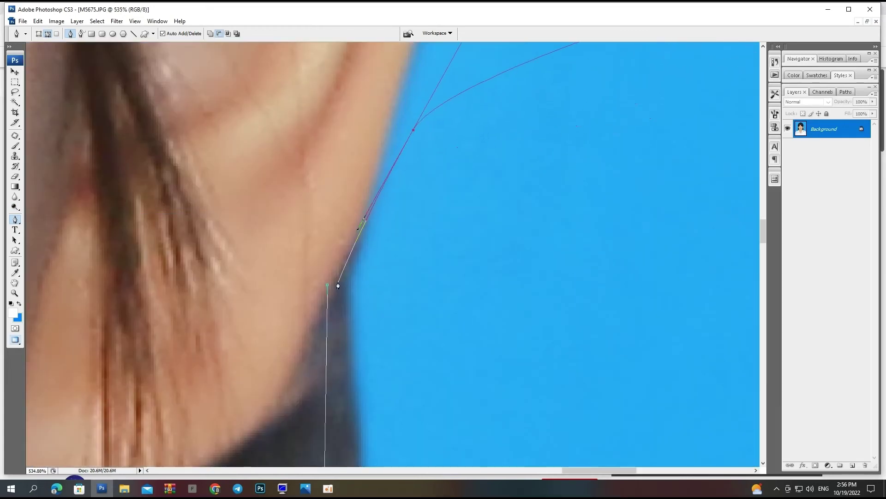
- Convert the path beside the hanging hair on the photo's right side into a selection and feather its edge
key("ctrl+Return")
key("ctrl+alt+d")
key("Return")
- Clone blue background over the outer edge of the hanging hair on the photo's right side with a 98 px brush, and deselect
key("ctrl+0")
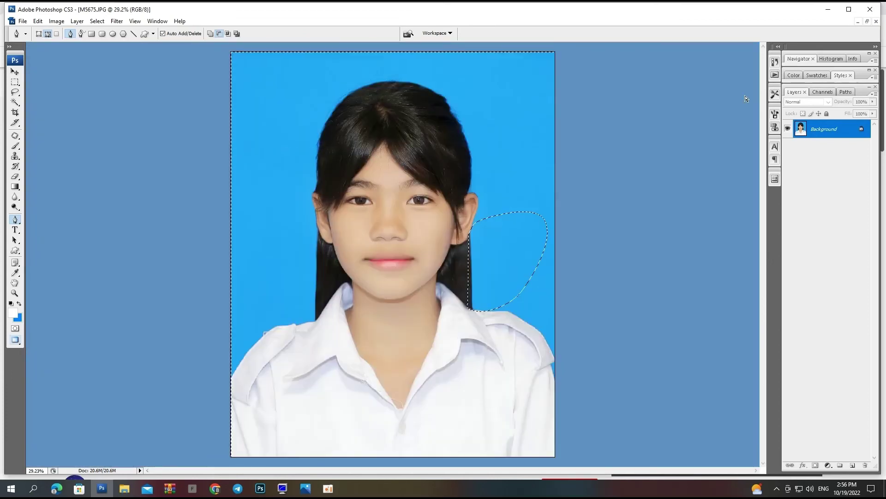
key("s")
left_click_drag(611, 155, 602, 217)
right_click(654, 227)
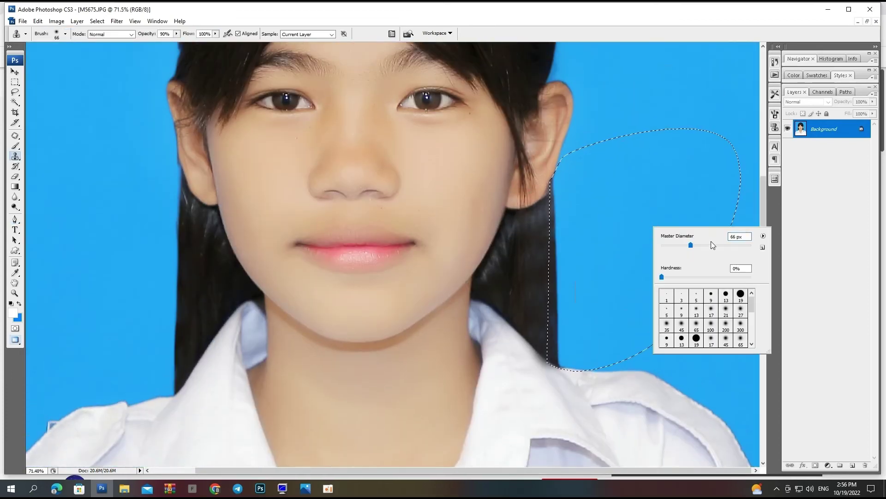
left_click(676, 188, "alt")
right_click(673, 225)
left_click(727, 242)
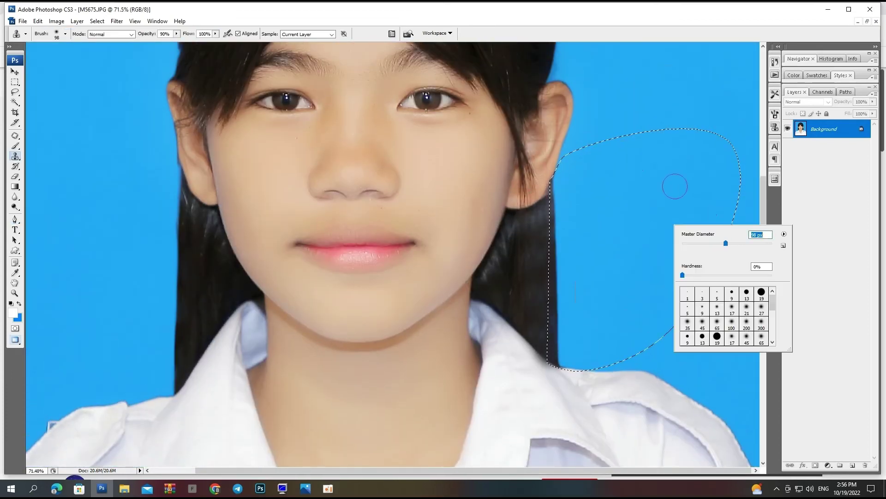
left_click(637, 166, "alt")
mouse_move(577, 171)
left_mouse_down()
mouse_move(551, 178)
mouse_move(562, 254)
mouse_move(571, 240)
mouse_move(557, 235)
mouse_move(556, 301)
left_mouse_up()
key("ctrl+d")
key("ctrl+minus")
key("ctrl+minus")
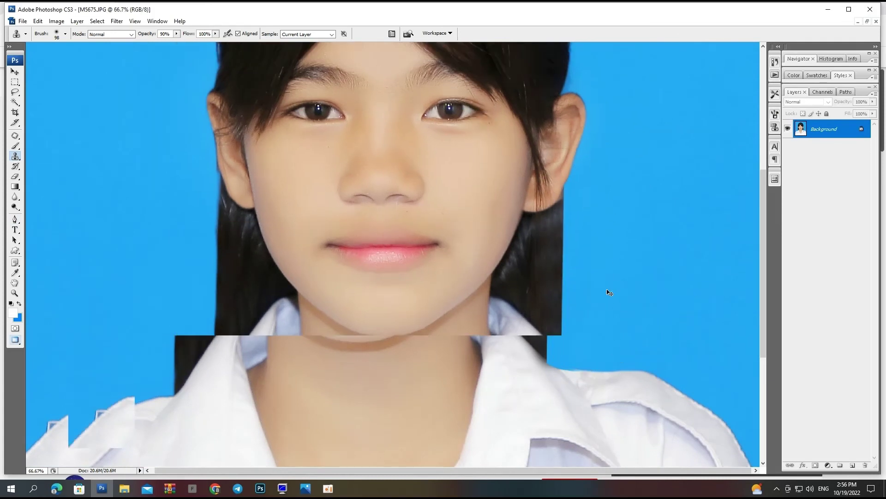
- Clone skin along the lower edge of the ear on the photo's right side with a 23 px brush
left_click_drag(505, 170, 556, 220)
right_click(328, 282)
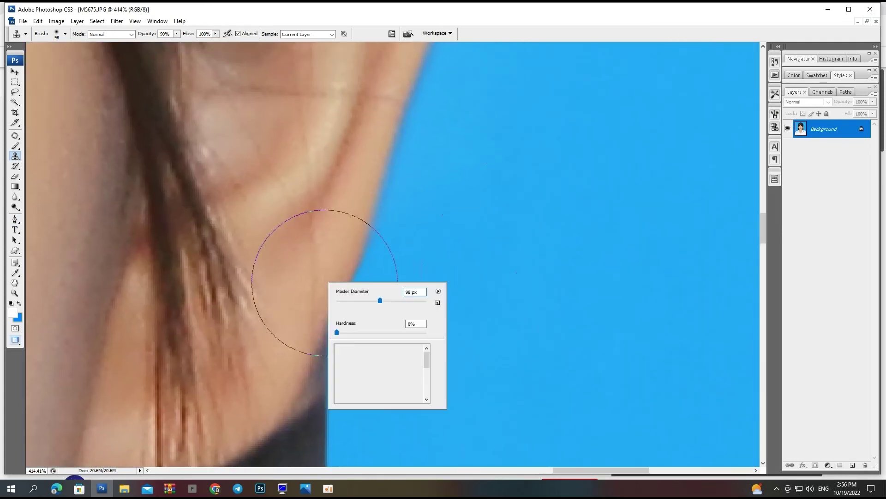
mouse_move(371, 299)
left_mouse_down()
mouse_move(321, 313)
mouse_move(315, 332)
mouse_move(330, 283)
mouse_move(307, 351)
mouse_move(314, 318)
mouse_move(296, 359)
mouse_move(306, 342)
mouse_move(310, 367)
left_mouse_up()
left_click(318, 248, "alt")
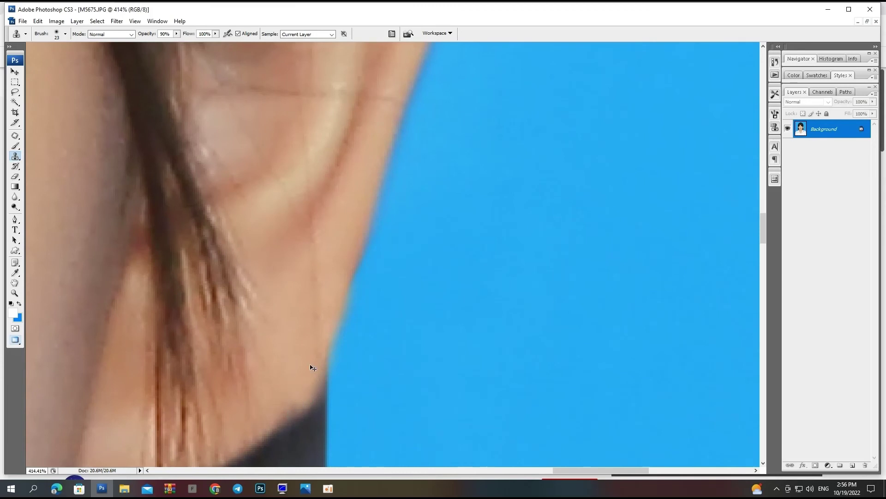
- Draw a closed path from the ear down the hanging hair to the collar on the photo's left side, looping through the background
key("ctrl+0")
key("ctrl+minus")
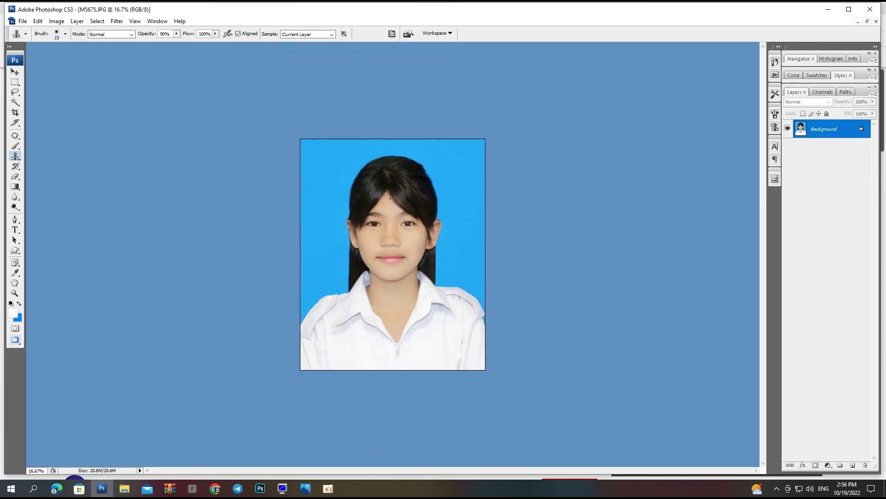
left_click_drag(389, 173, 463, 370)
key("p")
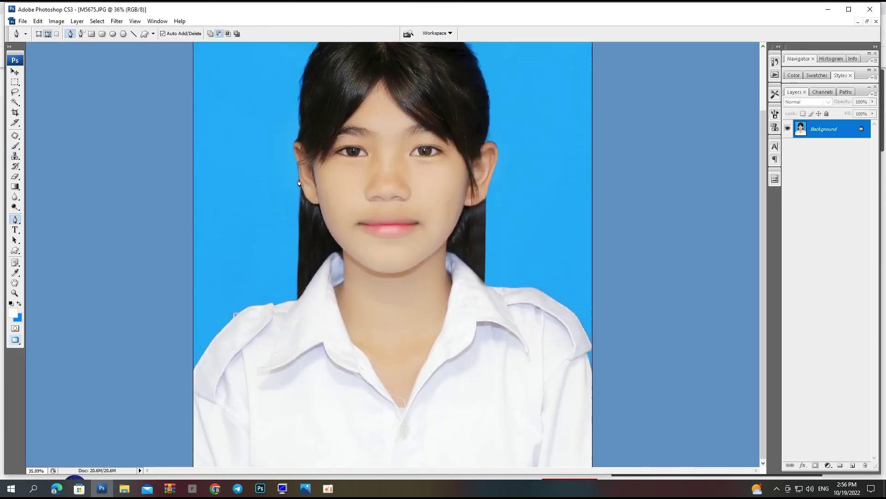
left_click(300, 180)
left_click(276, 303)
left_click(252, 302)
left_click_drag(190, 180, 209, 143)
- Convert the path beside the hanging hair on the photo's left side into a selection and feather its edge
key("ctrl+Return")
key("ctrl+alt+d")
key("Return")
- Clone blue background over the outer edge of the hanging hair on the photo's left side with a 139 px brush
key("s")
right_click(264, 198)
mouse_move(283, 215)
left_mouse_down()
mouse_move(323, 215)
mouse_move(294, 270)
mouse_move(301, 241)
mouse_move(300, 286)
left_mouse_up()
left_click(248, 192, "alt")
key("ctrl+minus")
key("ctrl+minus")
key("ctrl+minus")
key("ctrl+plus")
key("ctrl+plus")
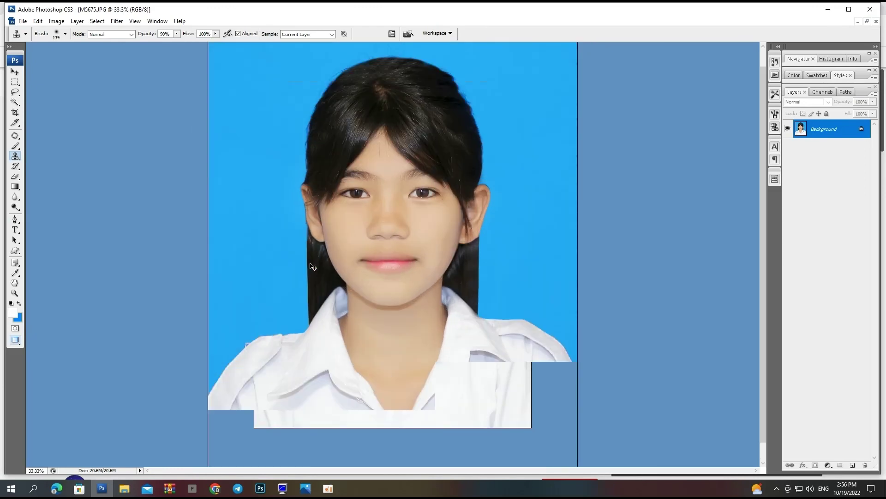
key("ctrl+plus")
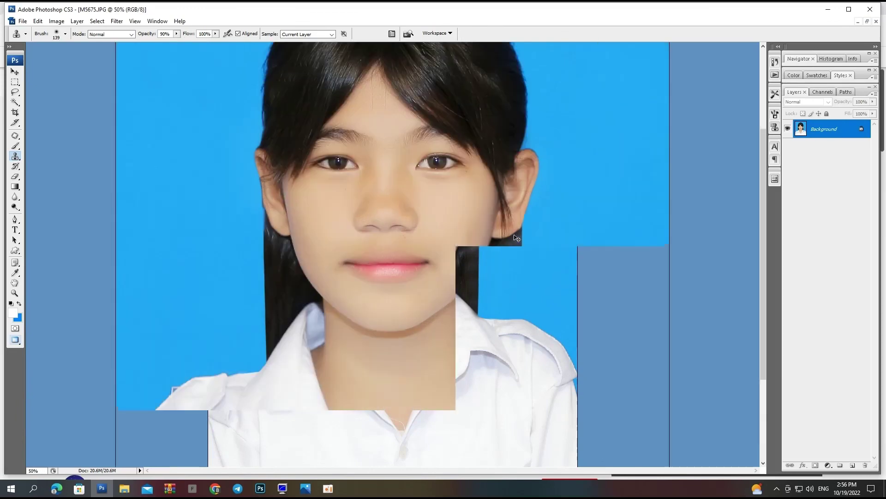
key("ctrl+plus")
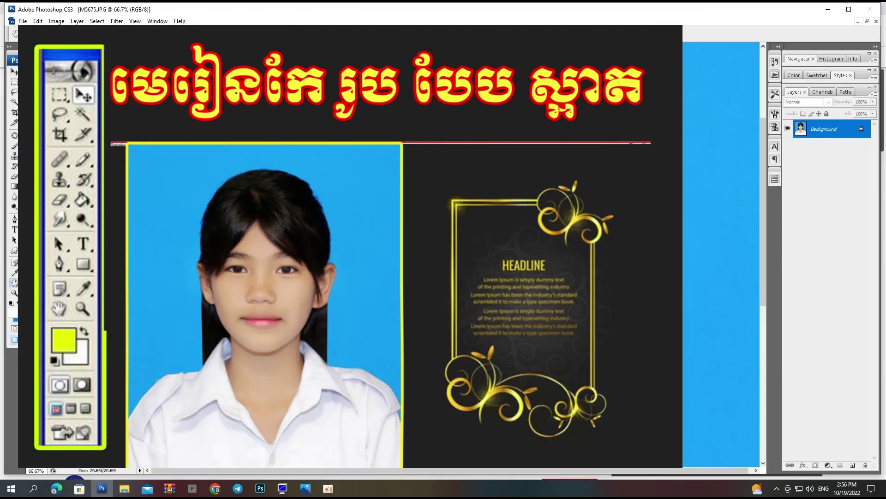